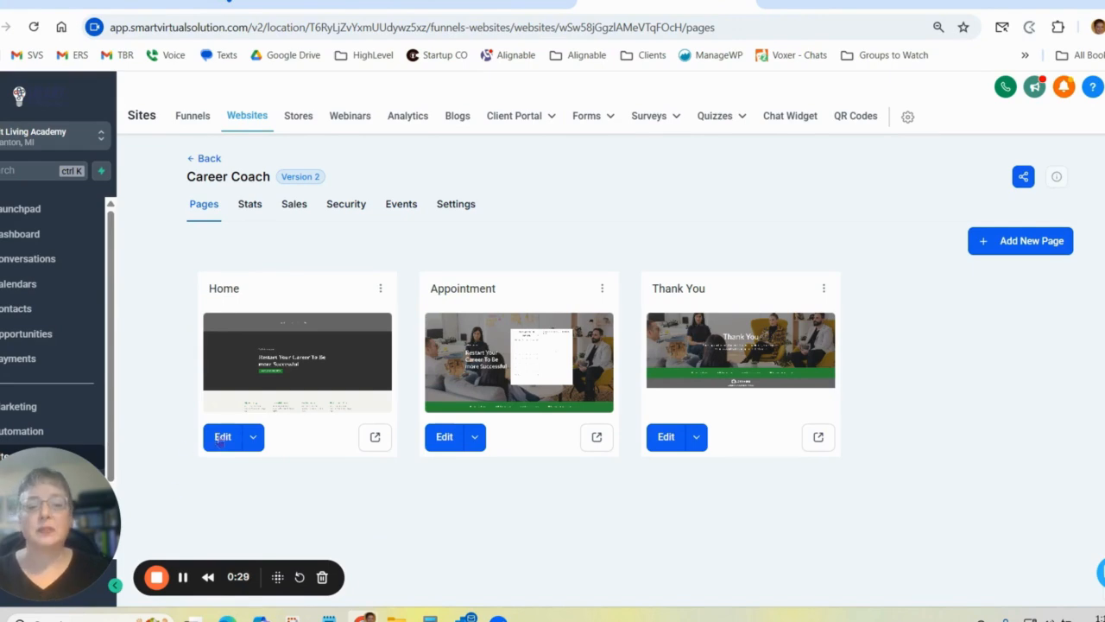
Open the Career Coach website's Home page for editing and look over its layout.
click(221, 437)
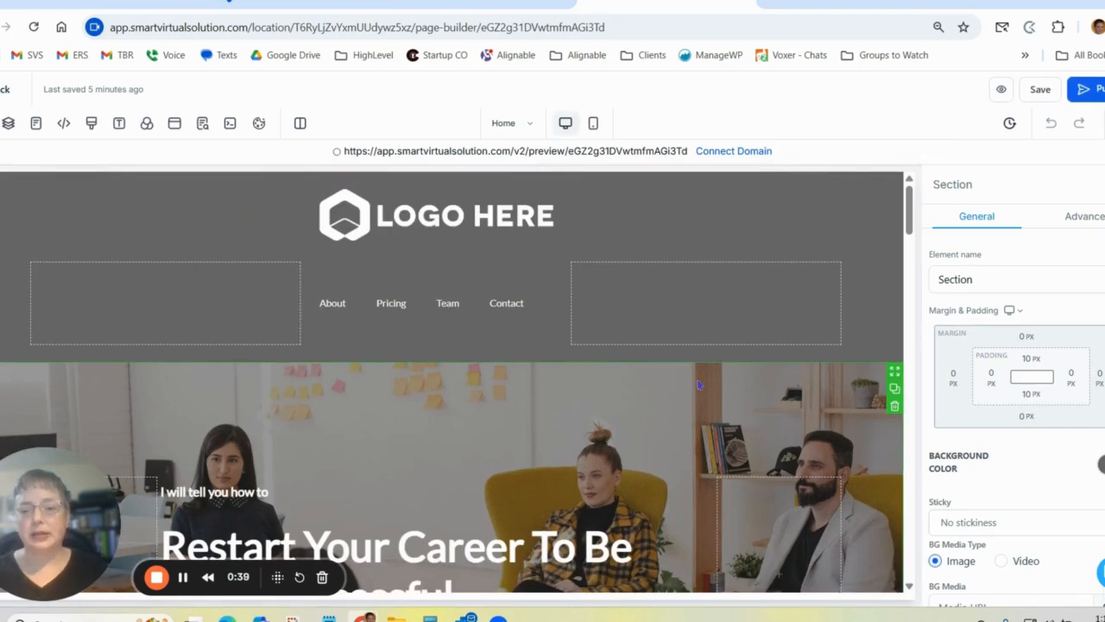
scroll(699, 385, down, 3)
scroll(399, 194, up, 3)
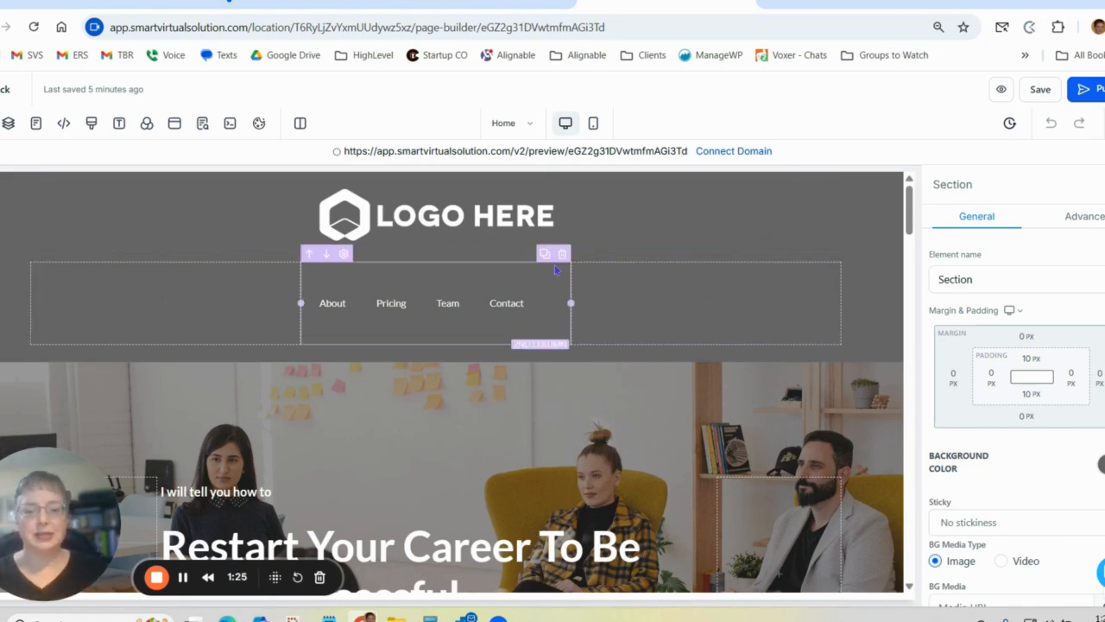
Select the header's empty first column and the navigation menu in turn to view their settings.
click(281, 281)
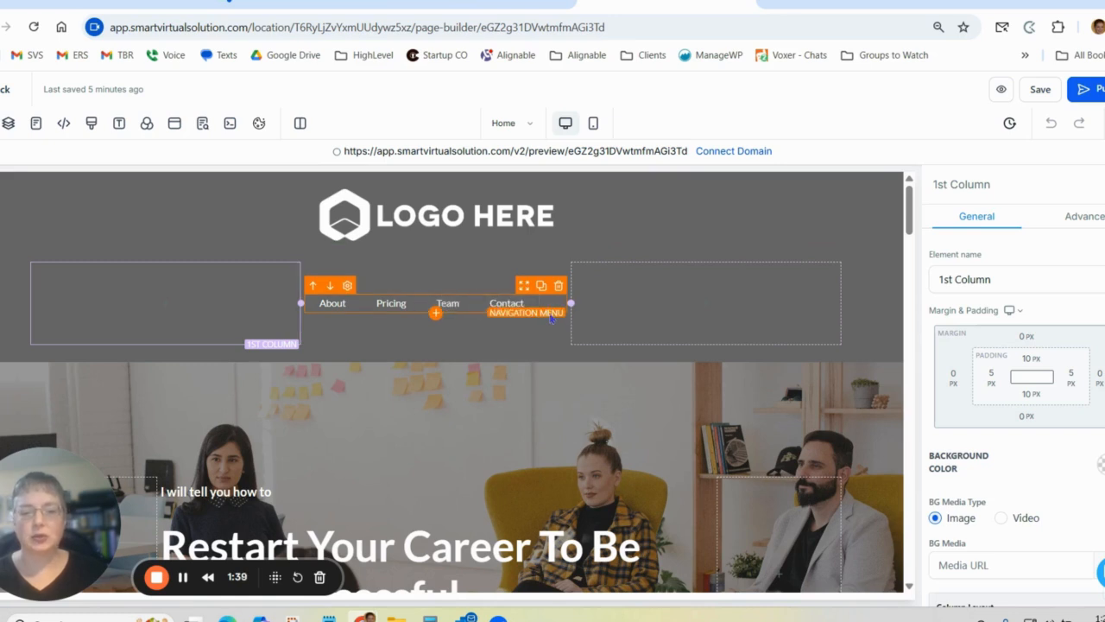
click(551, 319)
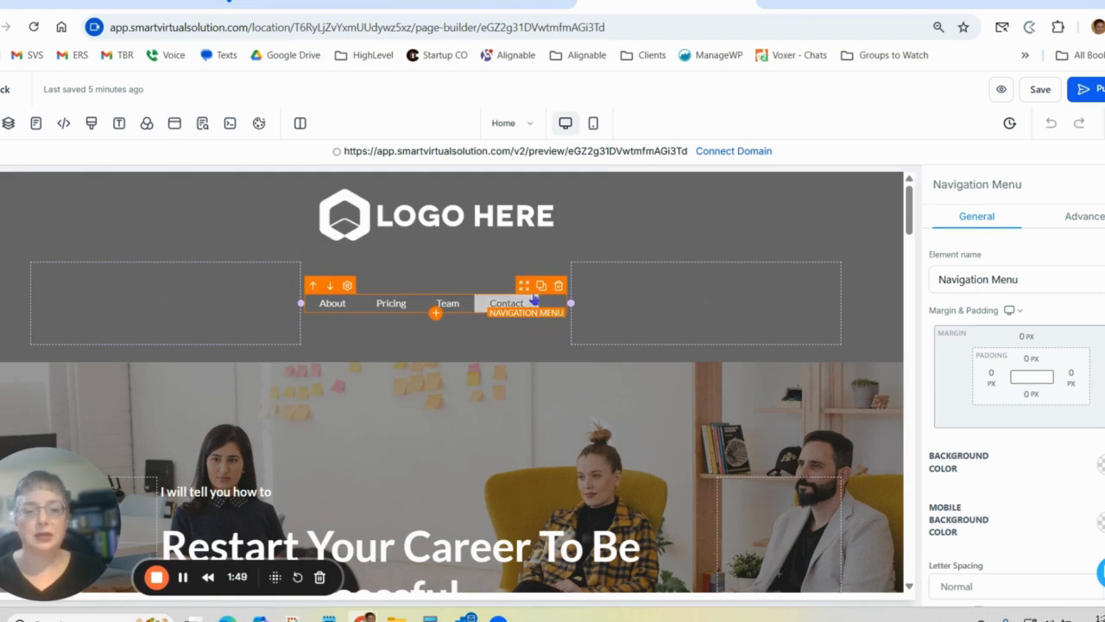
Try yellow as the header section's background color and restore the dark gray.
click(860, 231)
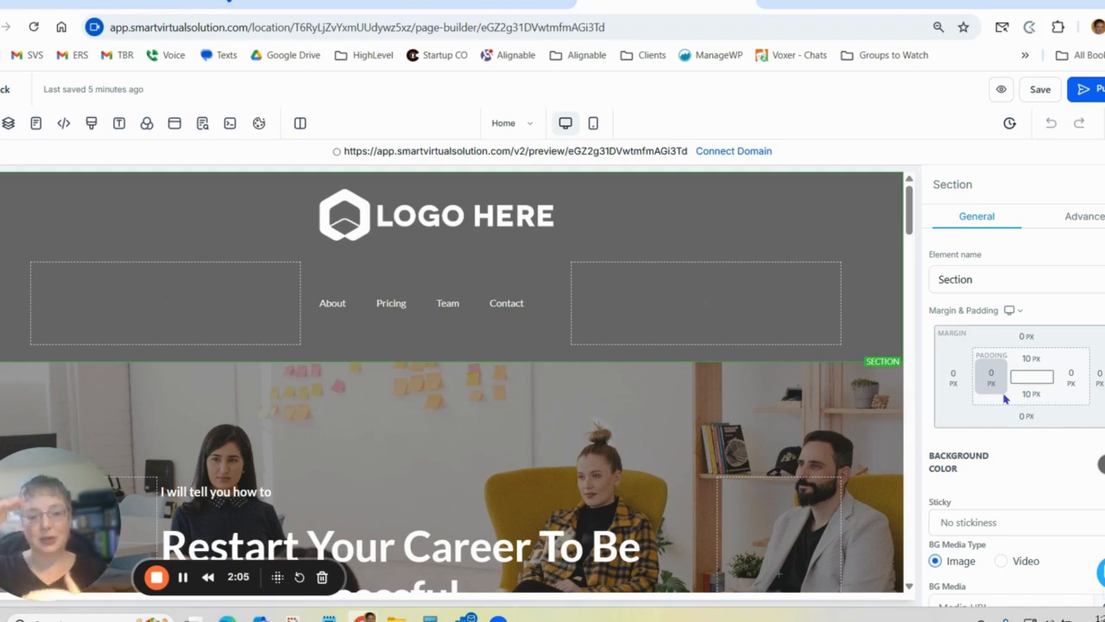
scroll(1004, 398, down, 1)
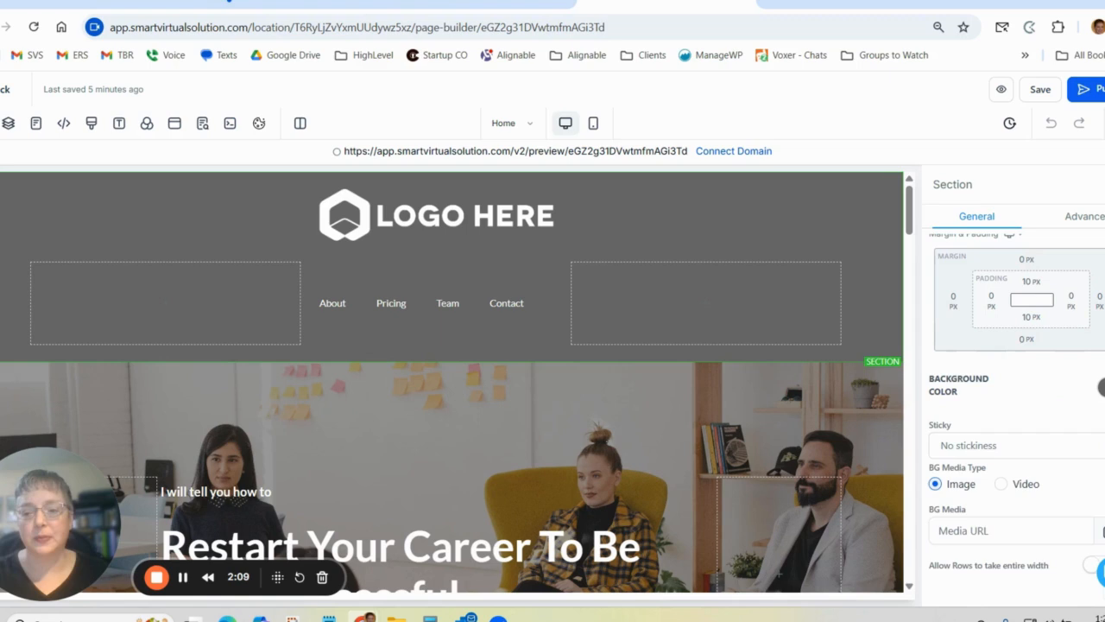
click(1101, 386)
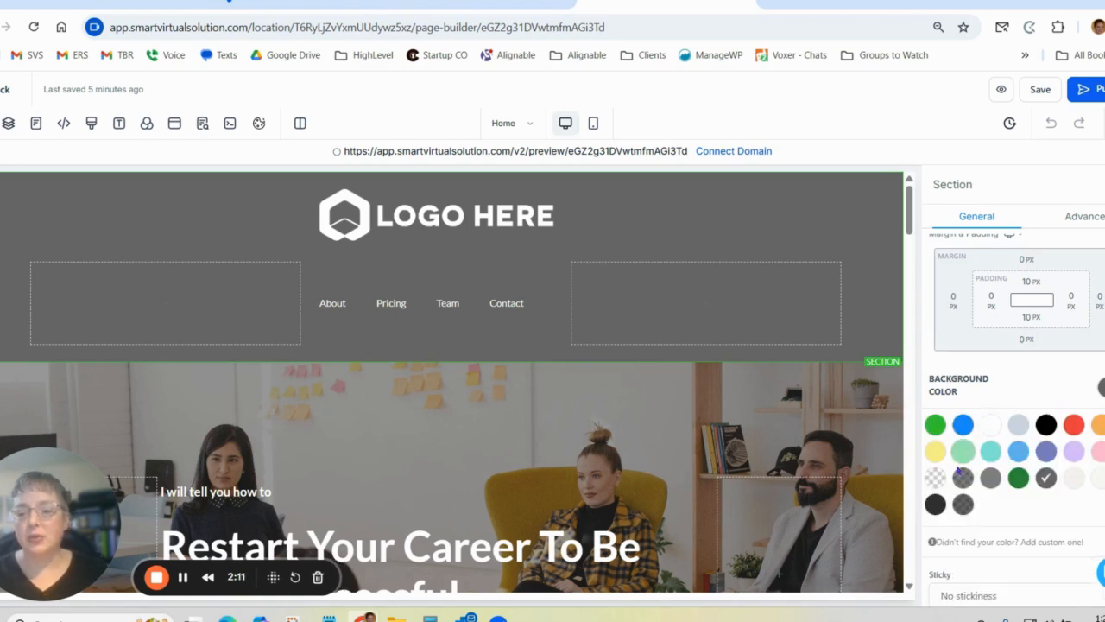
click(934, 452)
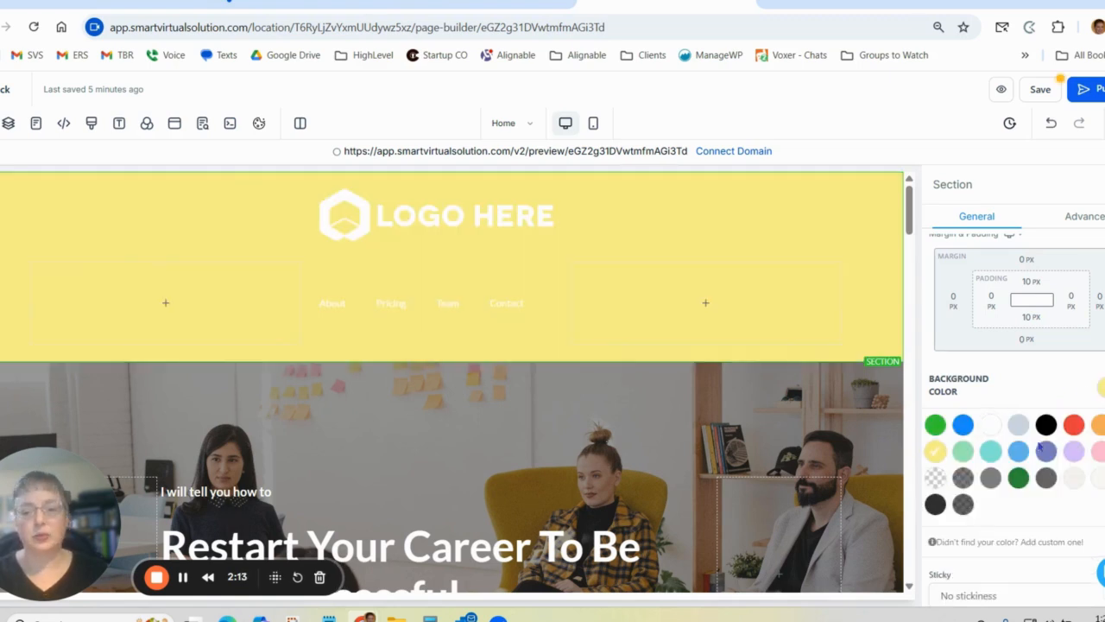
click(1046, 478)
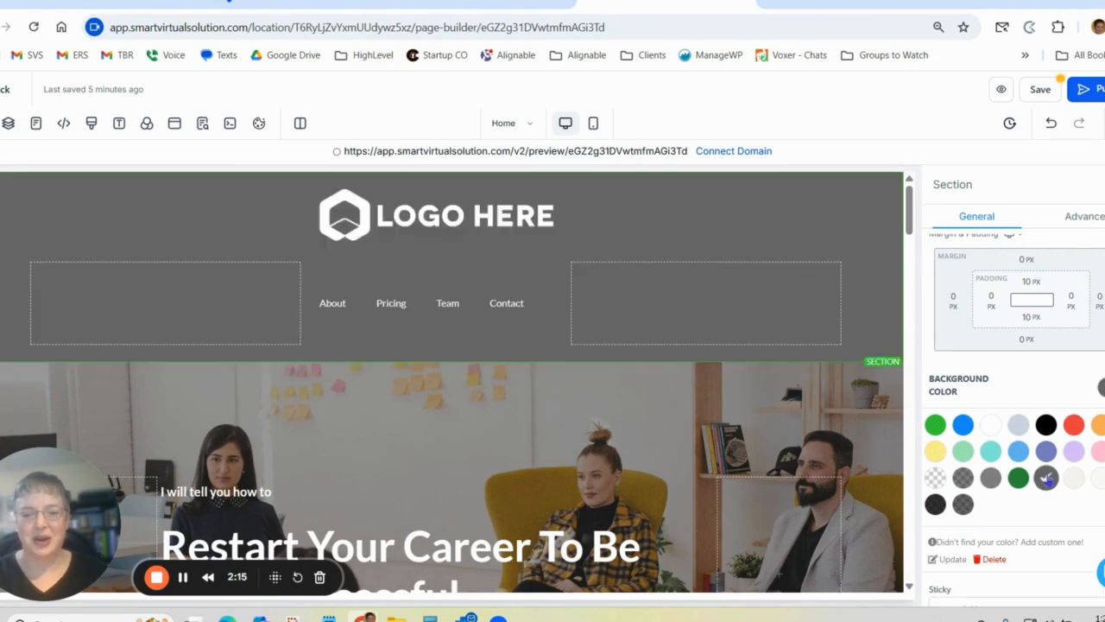
scroll(1041, 388, down, 2)
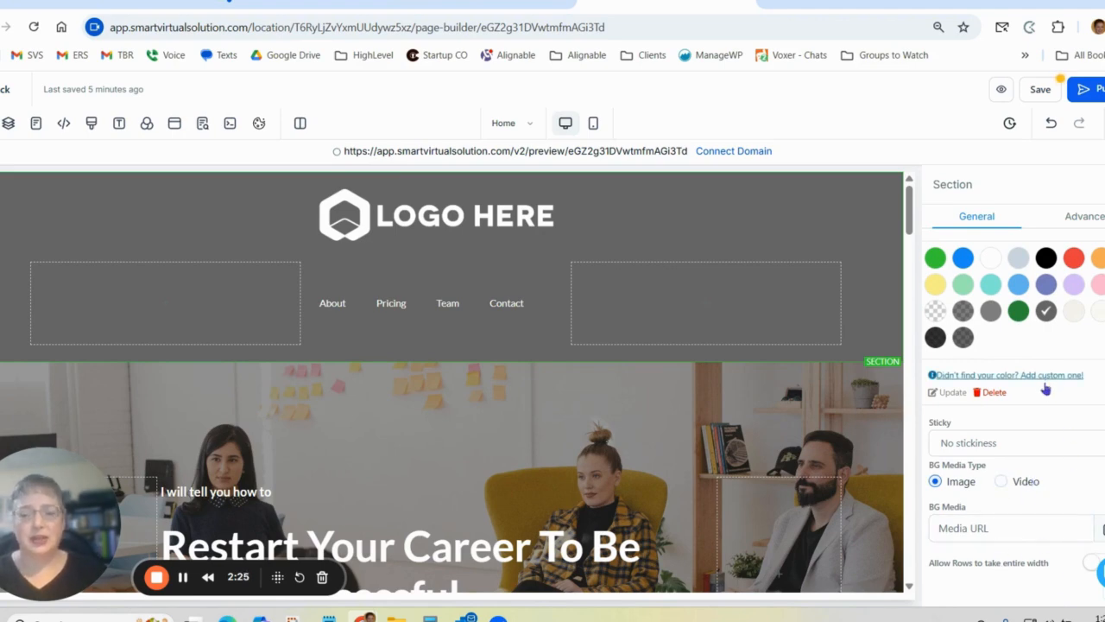
scroll(889, 337, down, 3)
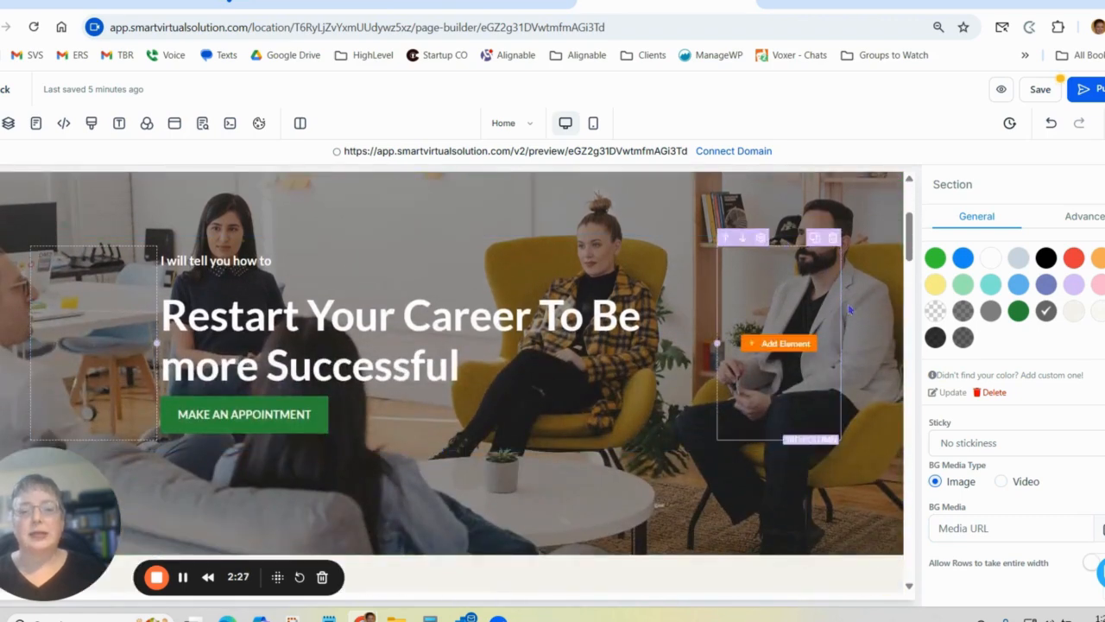
scroll(879, 365, up, 2)
scroll(879, 365, up, 1)
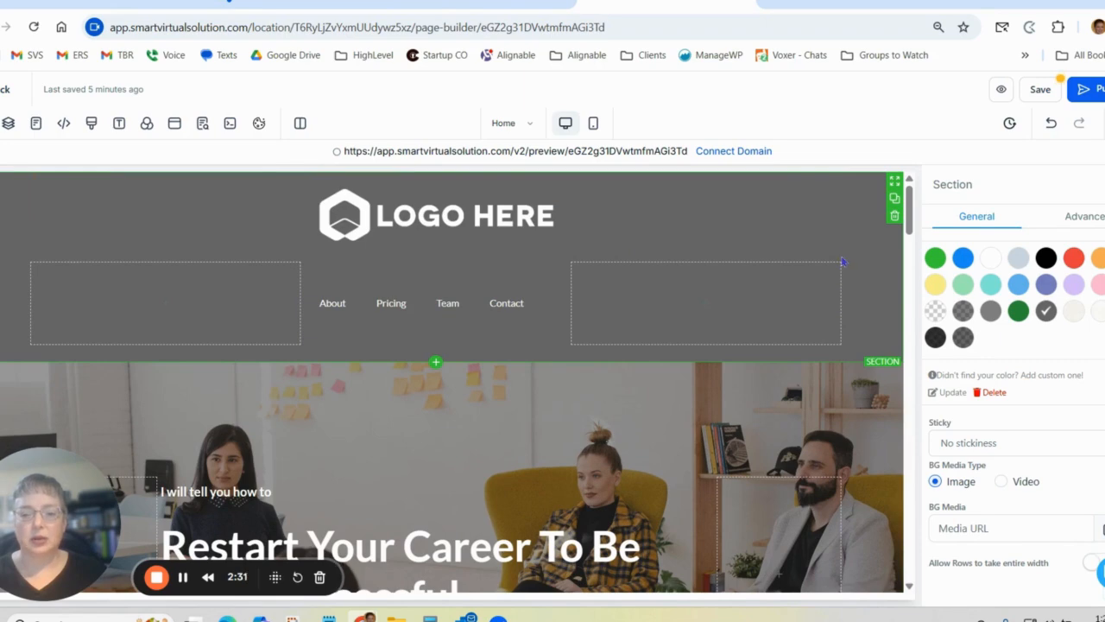
Try left text alignment on the header's navigation menu and return it to centered.
click(528, 249)
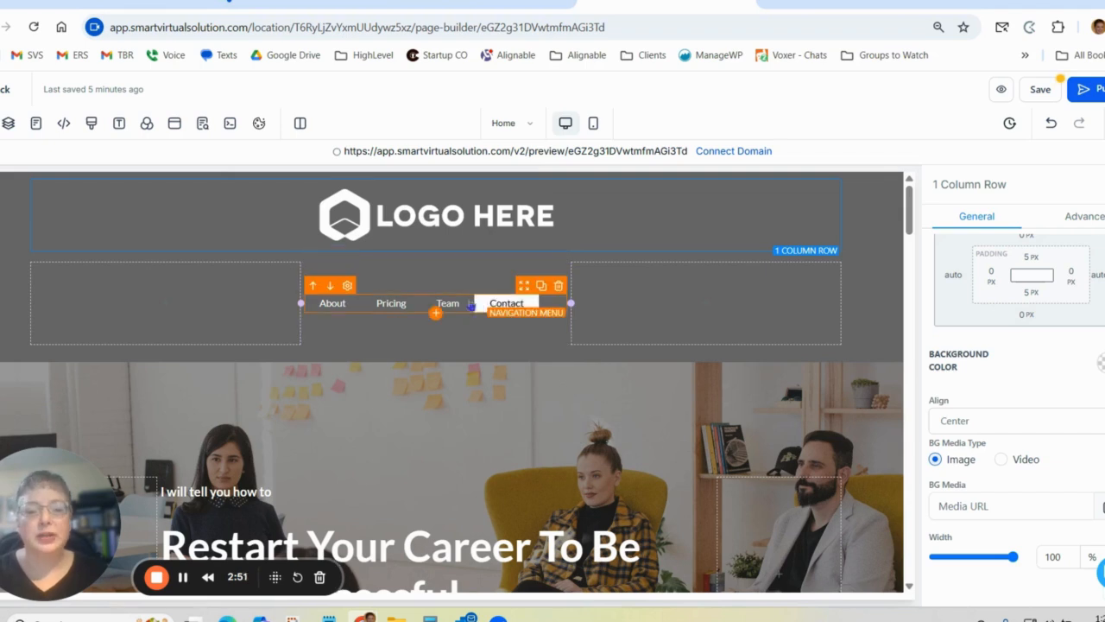
click(527, 319)
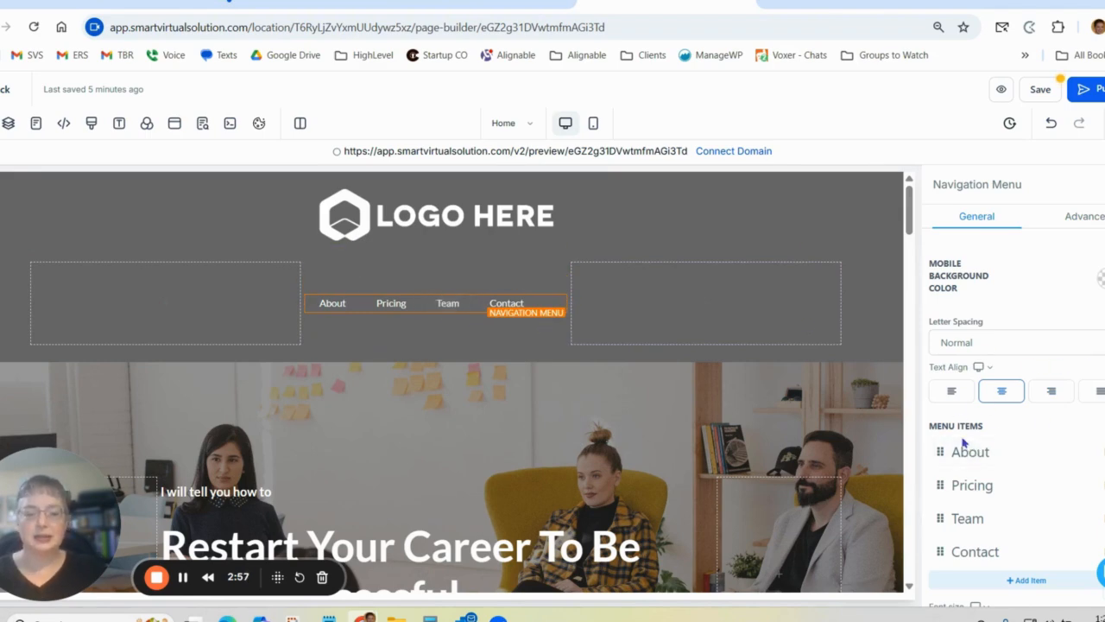
click(952, 394)
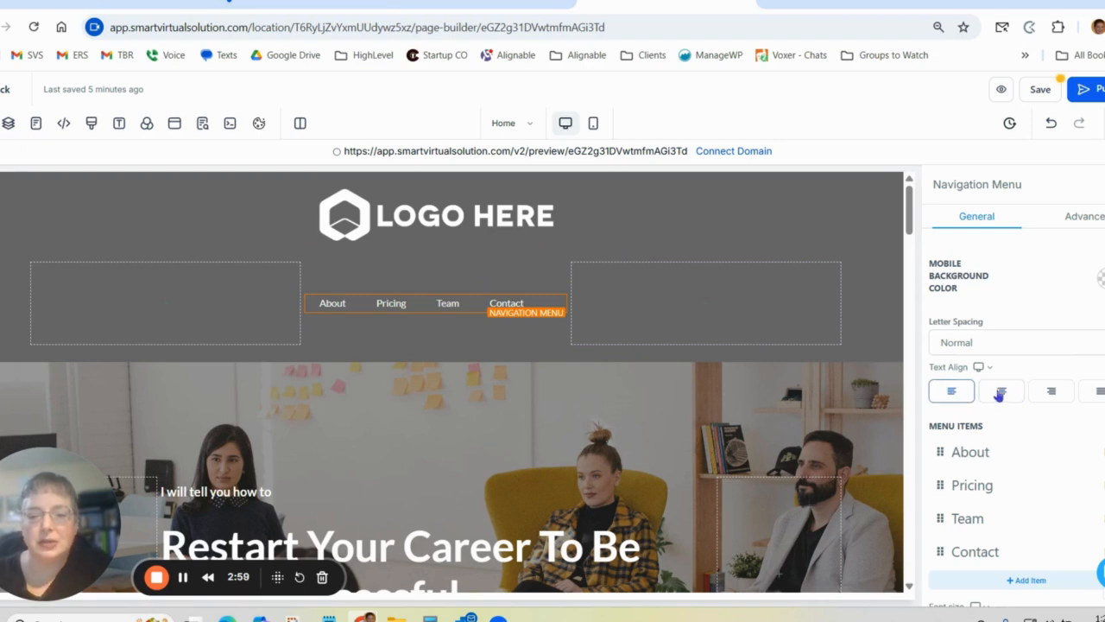
click(1002, 394)
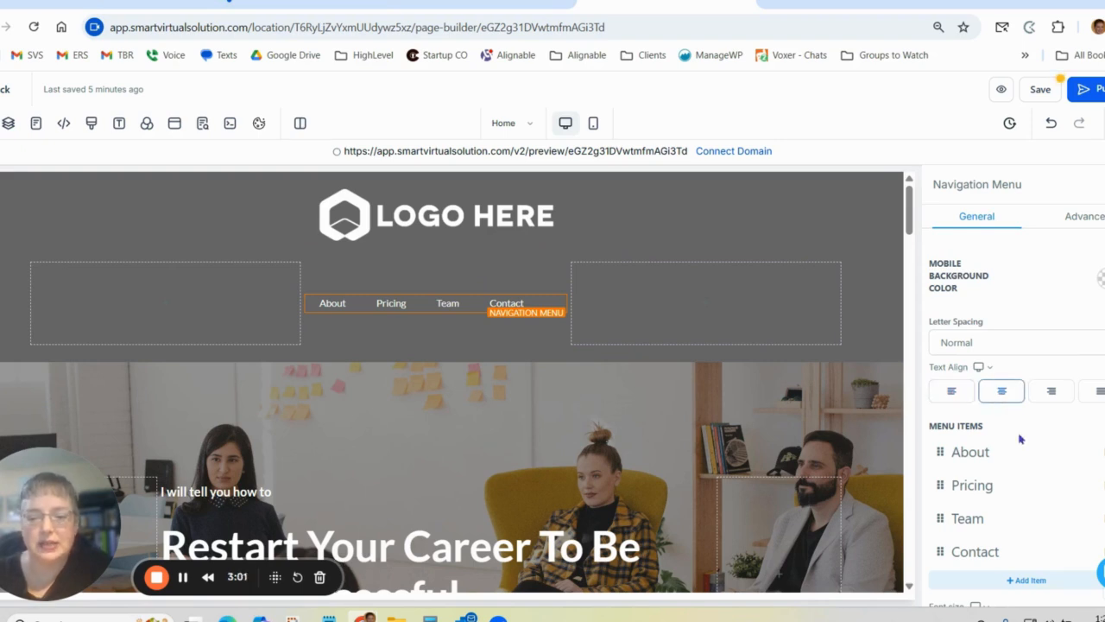
Set the navigation menu's font size to 15 px.
scroll(1001, 395, down, 1)
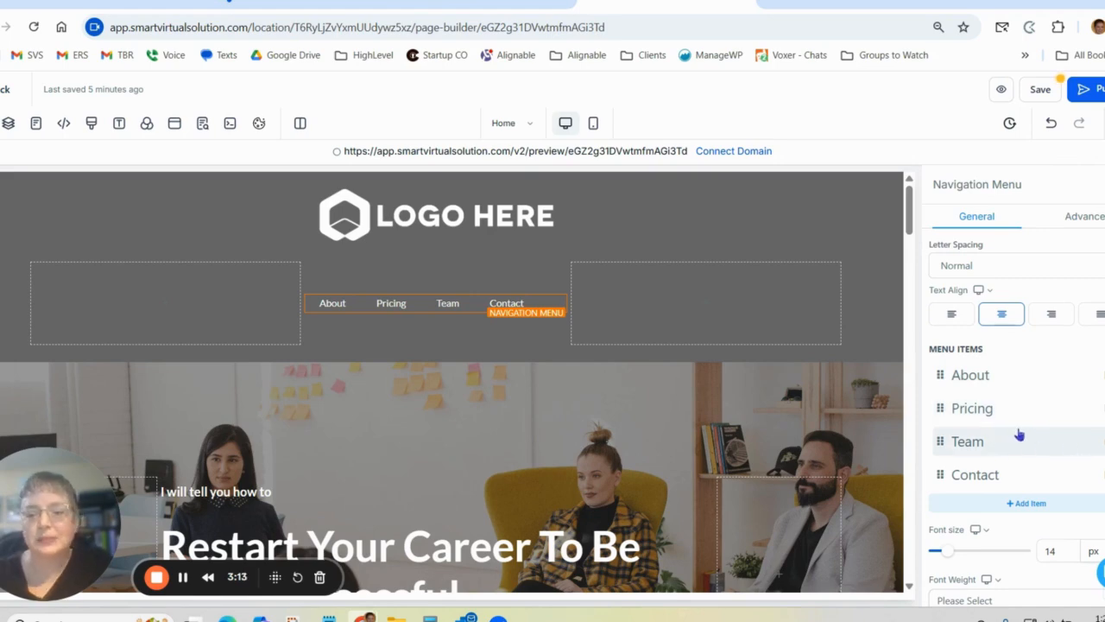
scroll(1000, 450, down, 1)
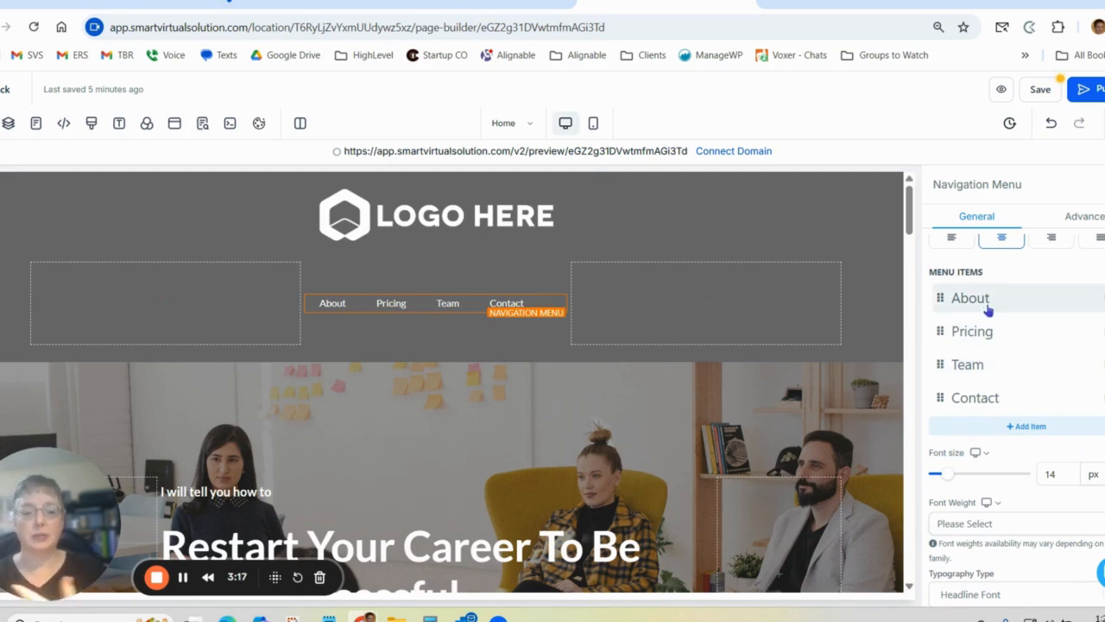
scroll(988, 310, down, 2)
drag(948, 320, 953, 323)
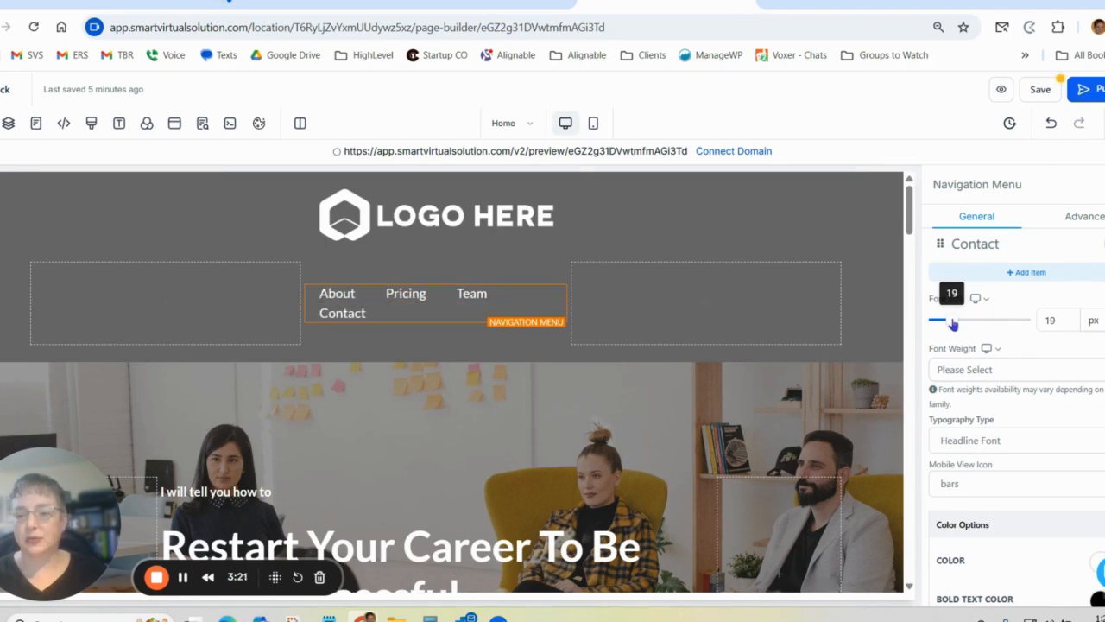
drag(953, 324, 950, 324)
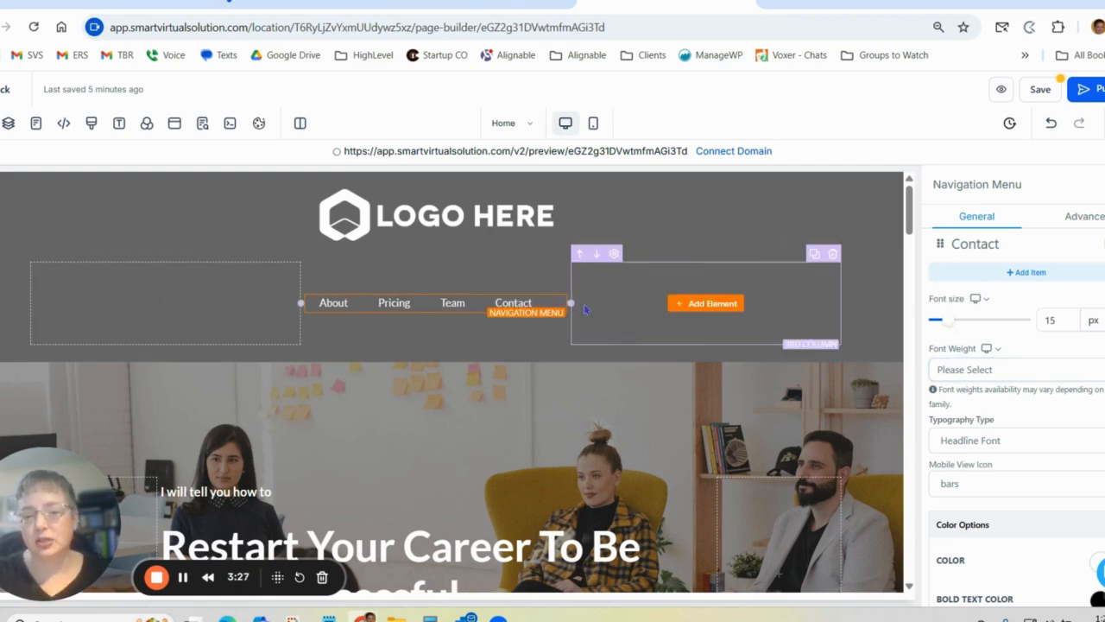
Widen the middle column around the navigation menu on both sides, narrowing the two empty columns beside it.
drag(572, 302, 611, 303)
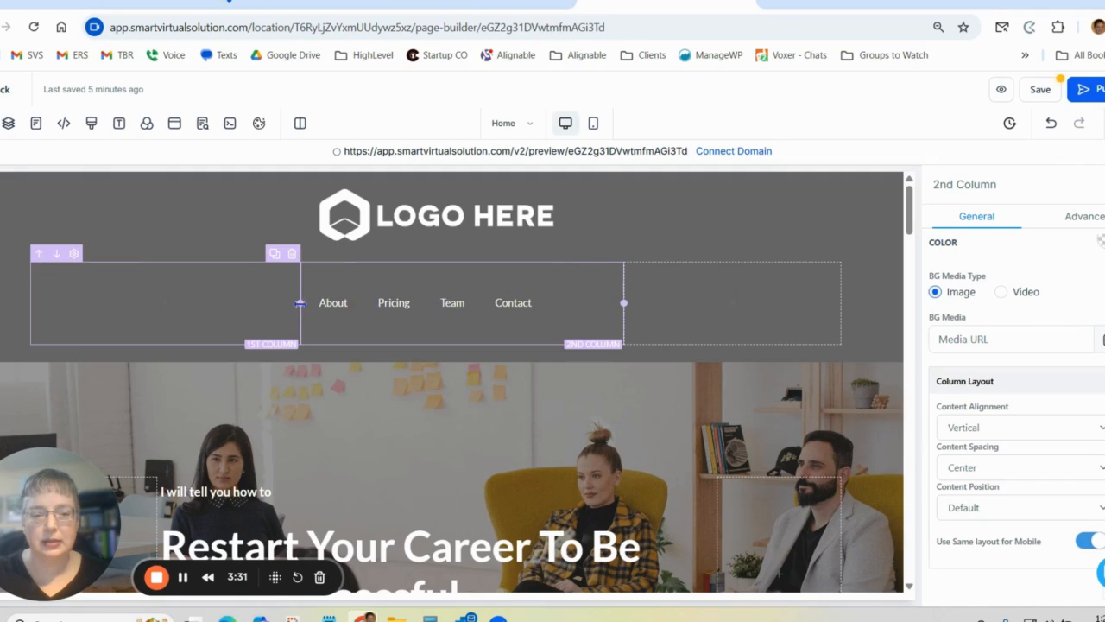
drag(301, 303, 245, 302)
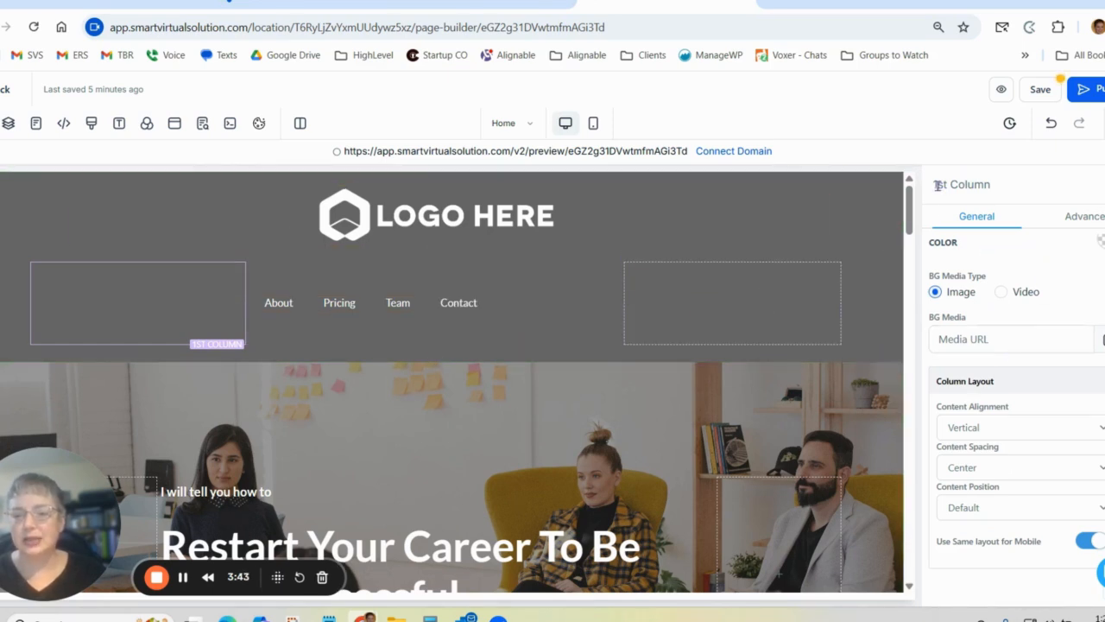
Examine the navigation menu's color options, item spacing, brand logo and action settings.
click(536, 303)
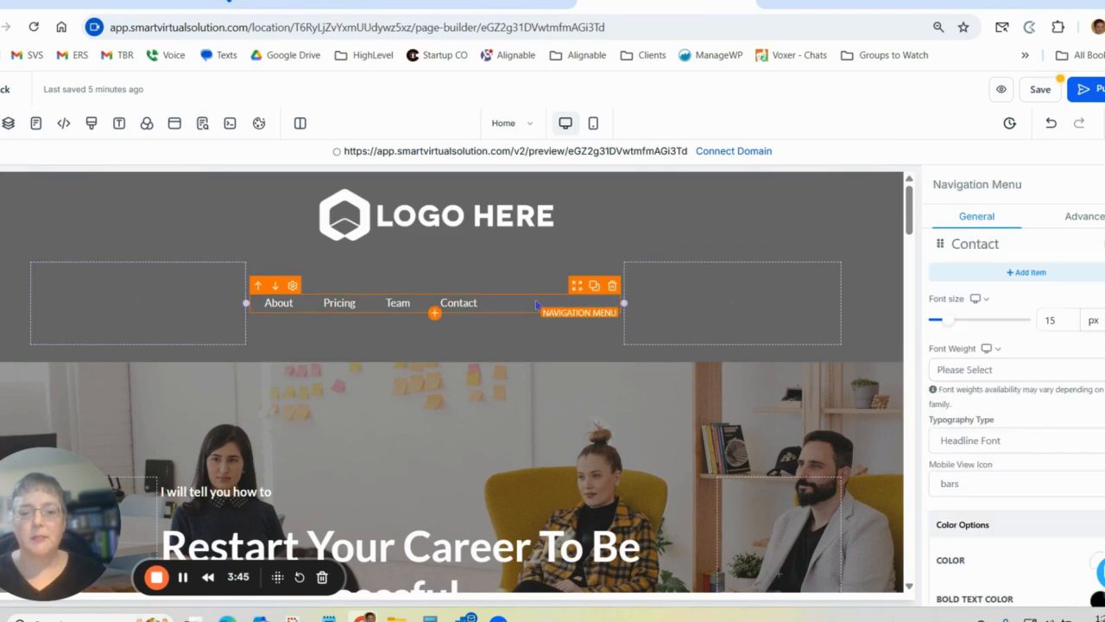
scroll(976, 394, down, 5)
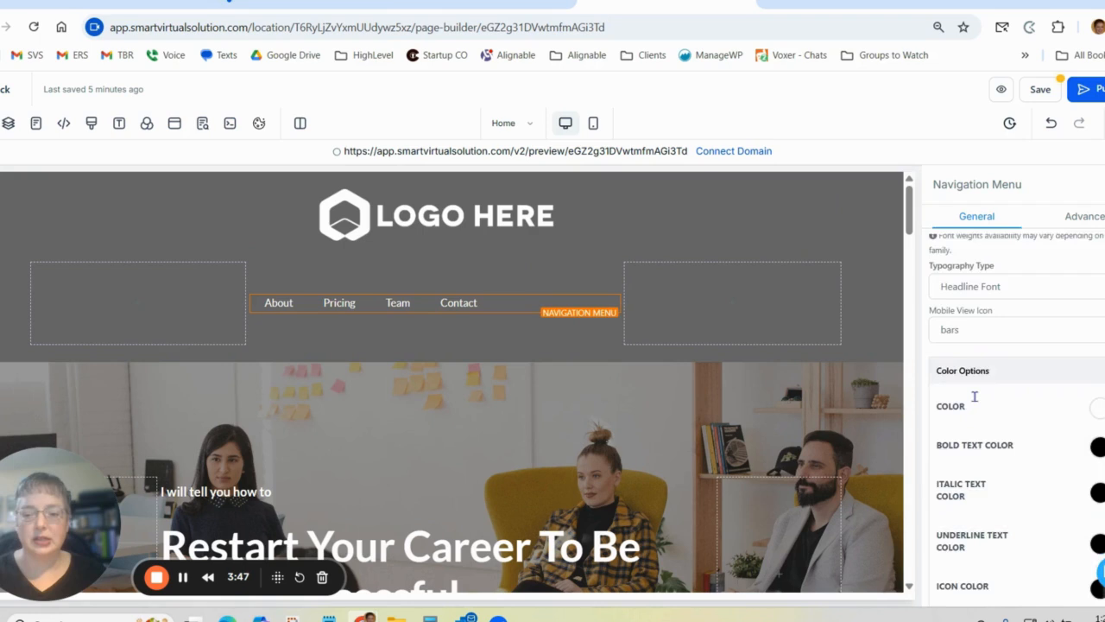
scroll(1078, 331, up, 3)
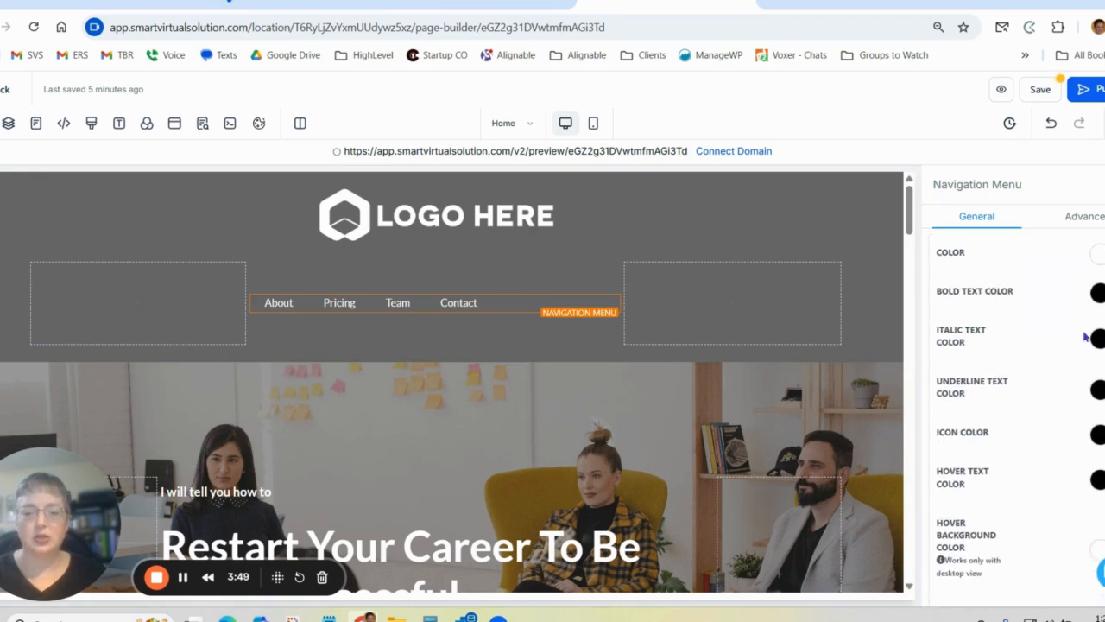
scroll(1085, 336, down, 2)
scroll(1085, 337, down, 4)
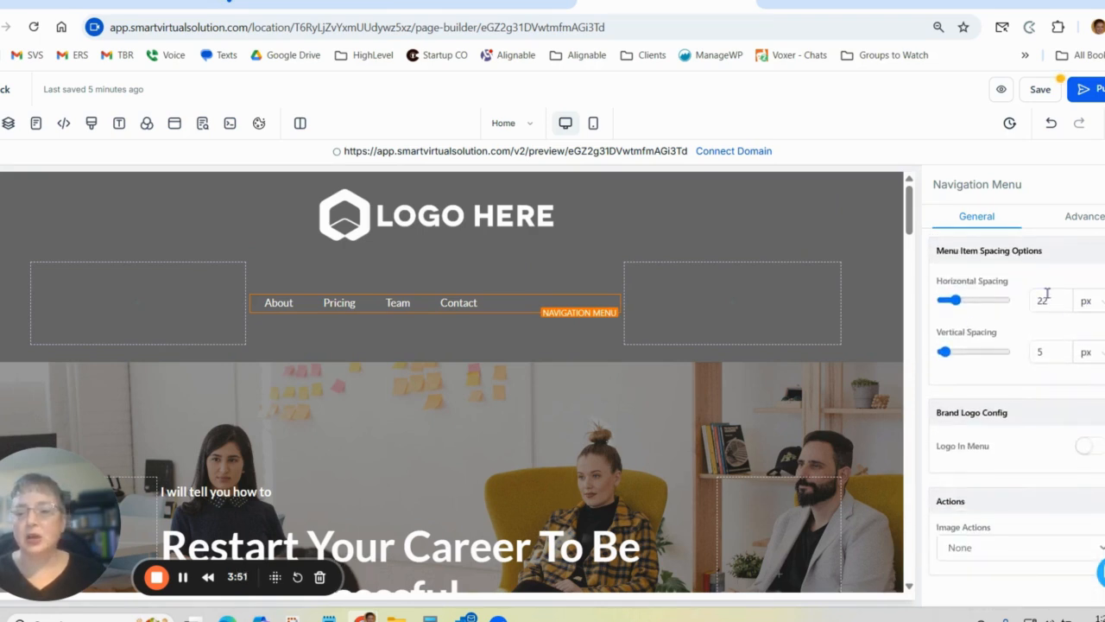
scroll(1068, 407, down, 1)
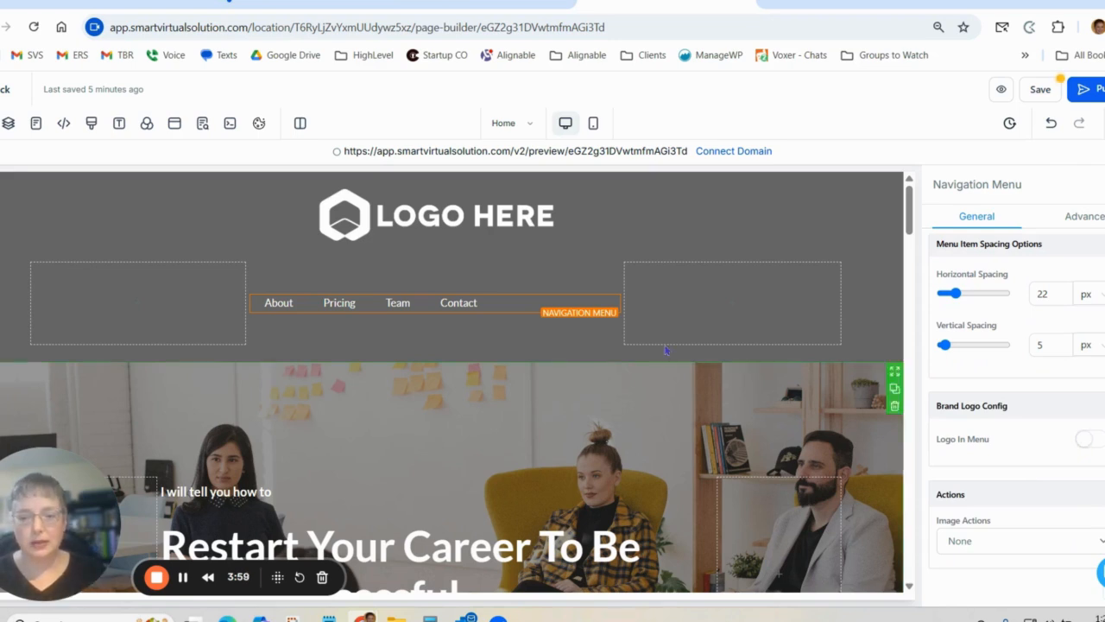
Browse Media Storage for a background image for the "Restart Your Career" hero section and close it without choosing one.
scroll(724, 385, down, 2)
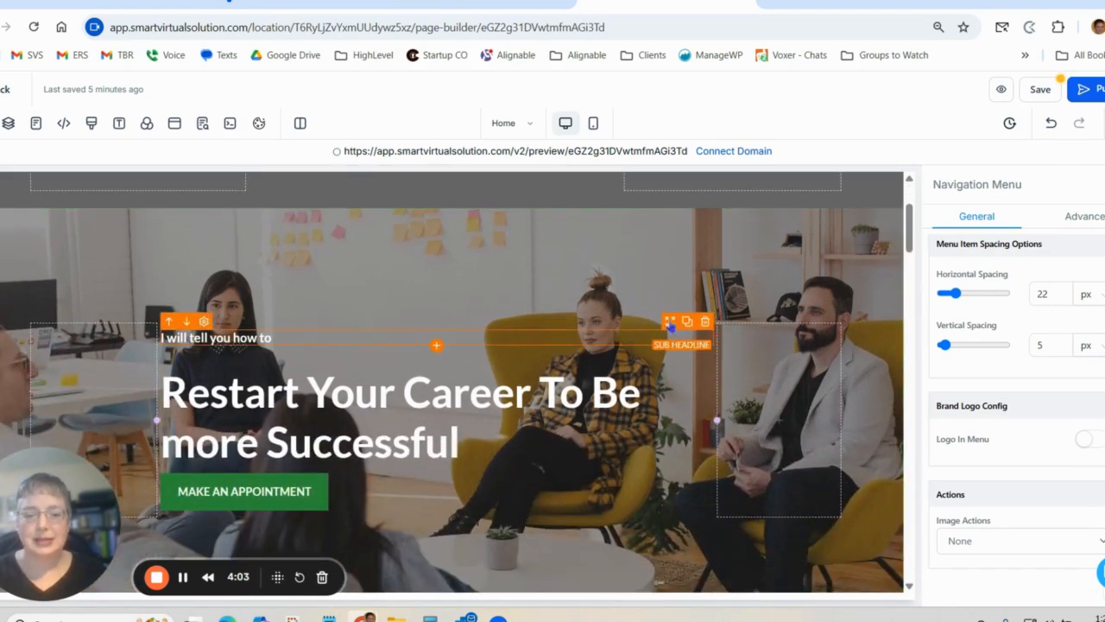
click(698, 268)
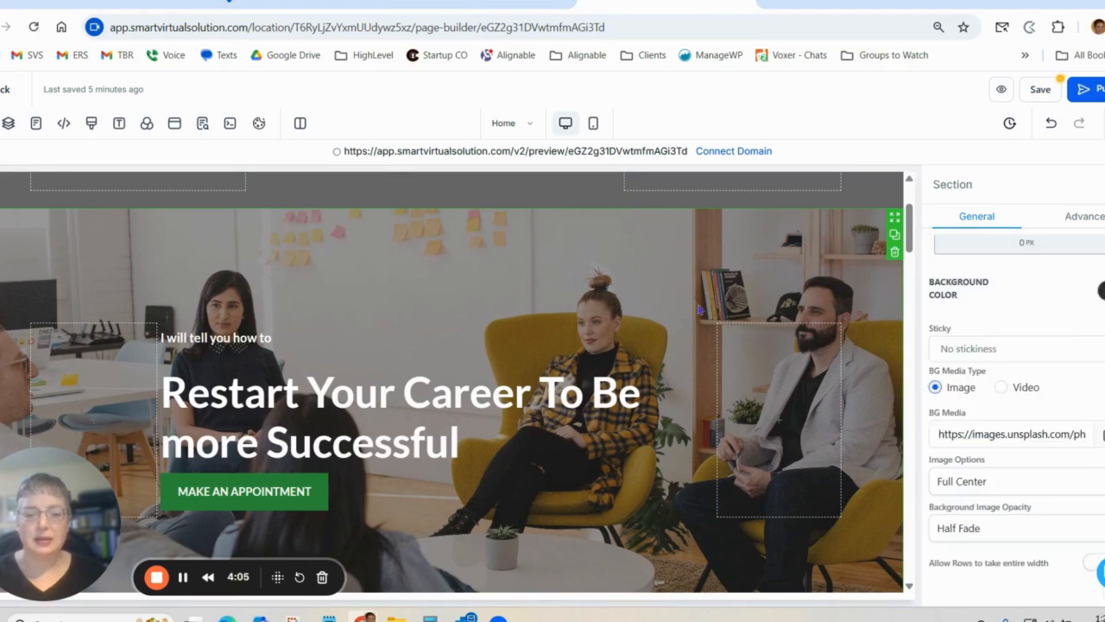
scroll(661, 264, down, 1)
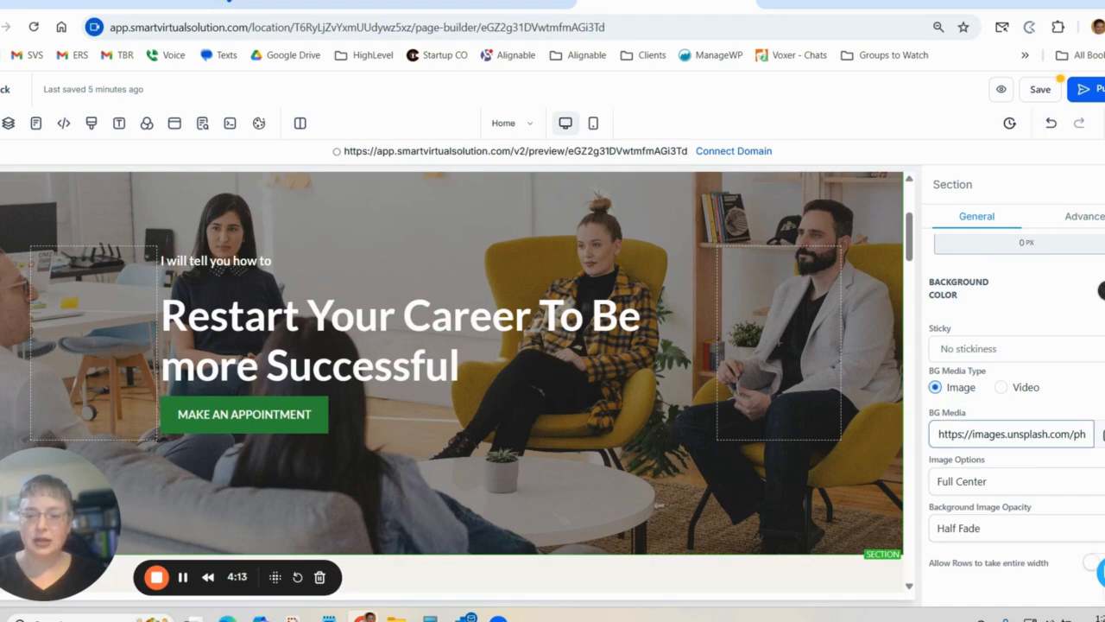
click(958, 433)
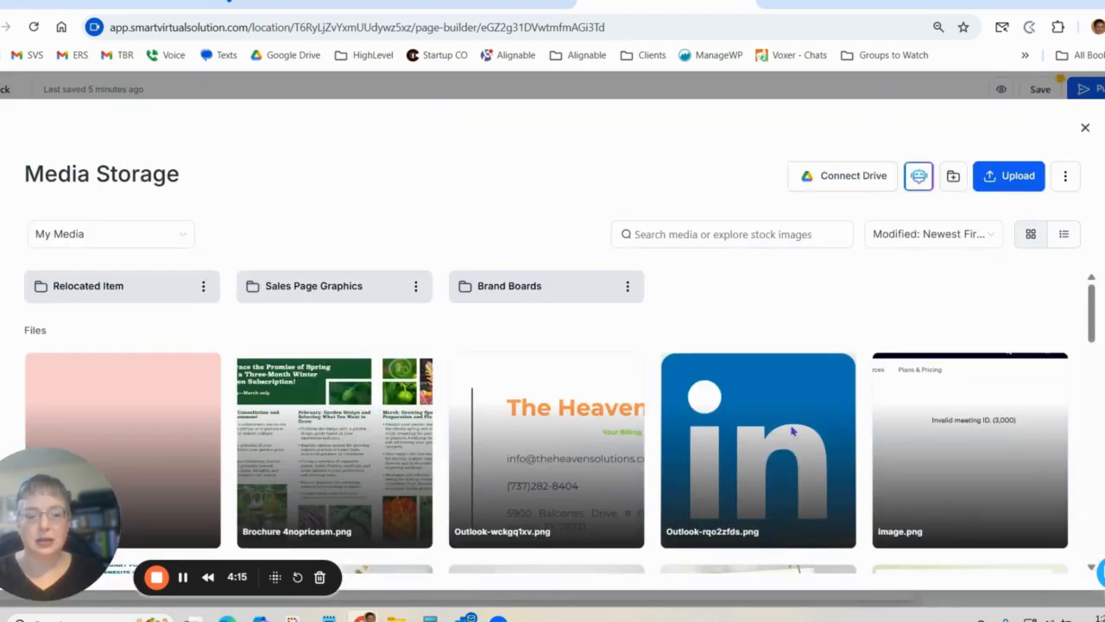
scroll(711, 404, down, 10)
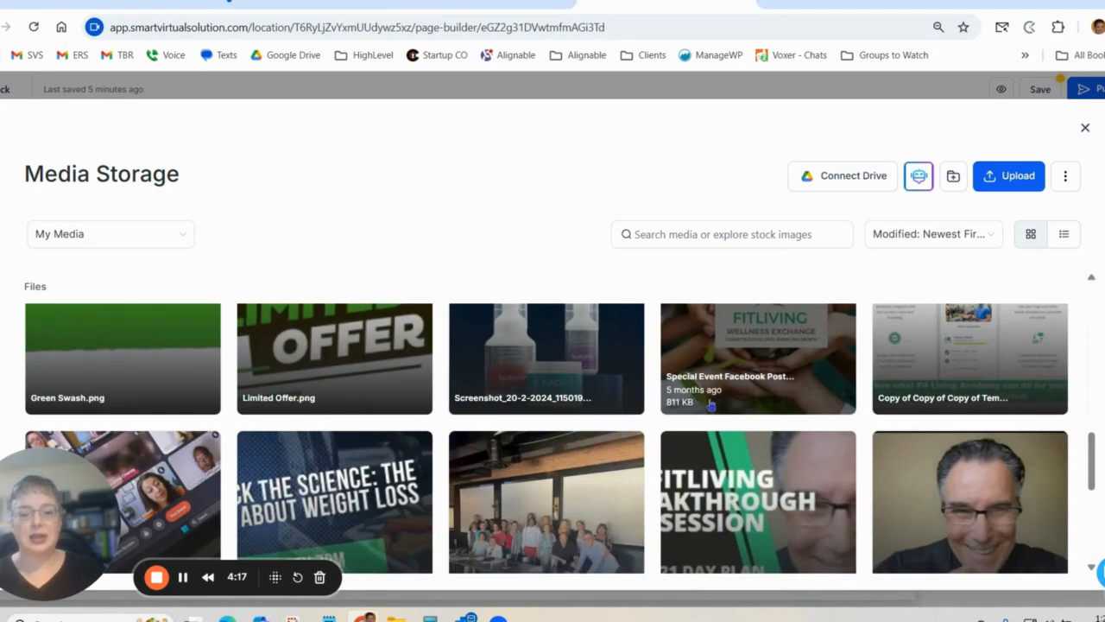
scroll(712, 404, down, 5)
scroll(710, 405, up, 10)
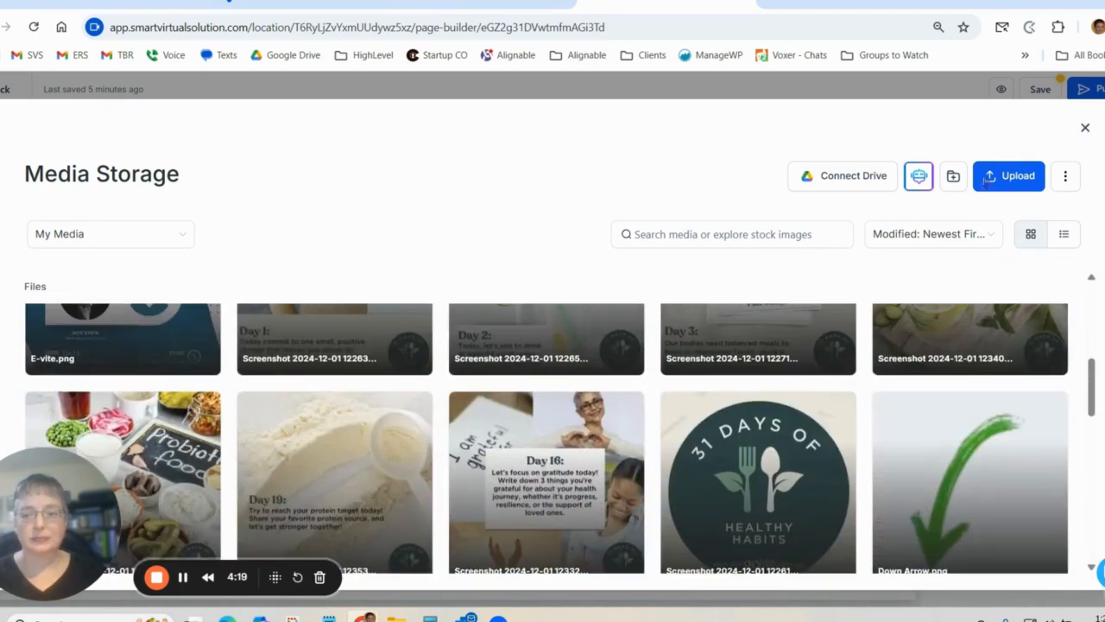
click(1084, 127)
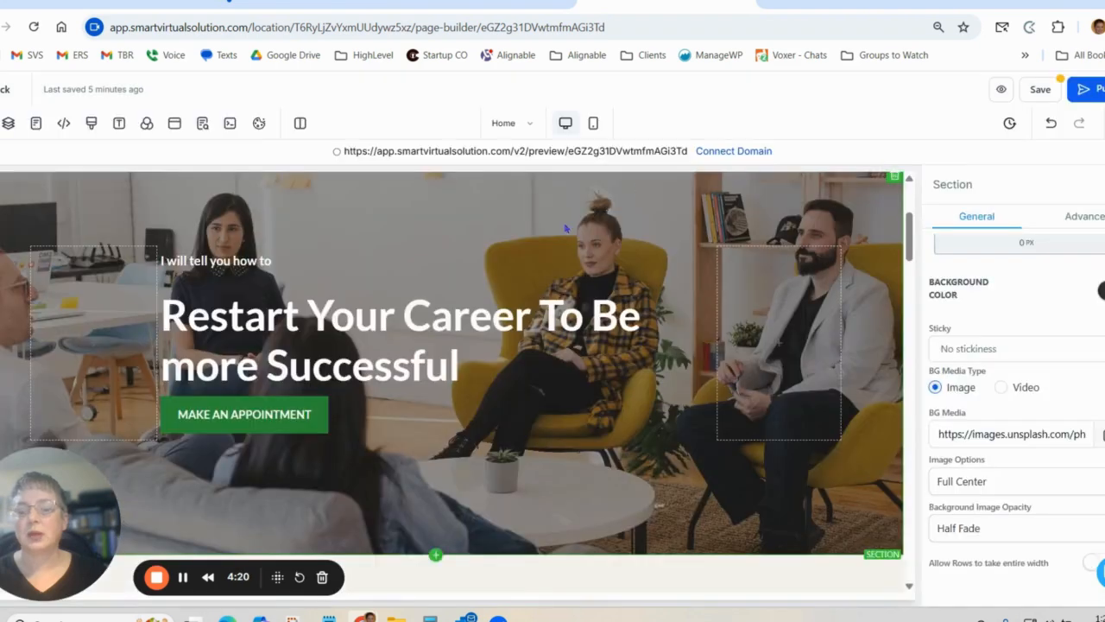
Examine the hero sub headline's settings and the MAKE AN APPOINTMENT button's color, font, icon, text and action options.
click(439, 284)
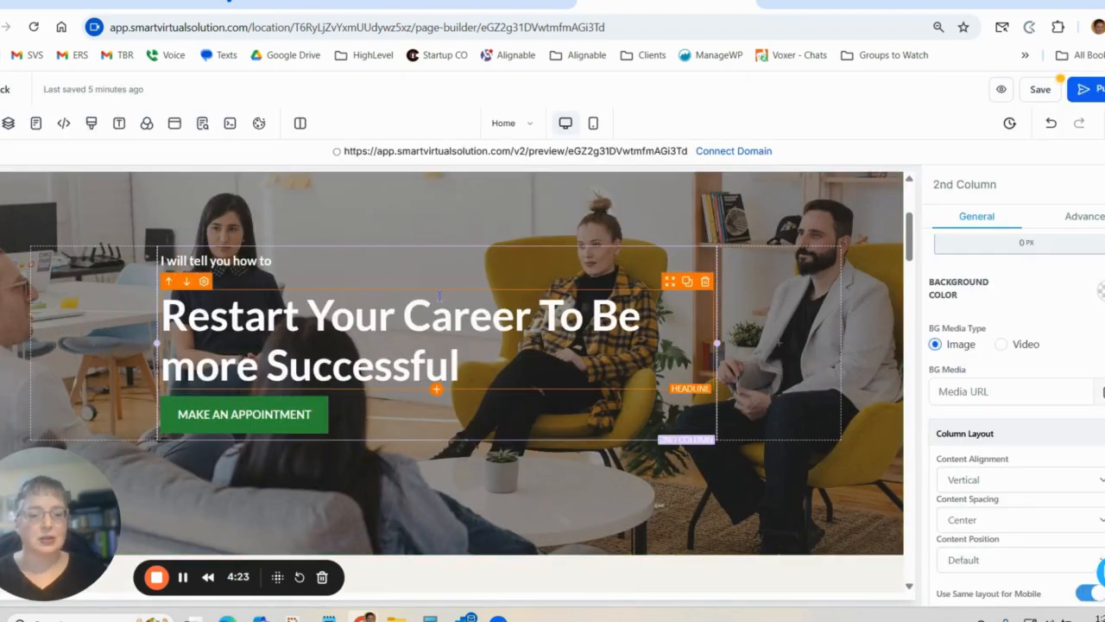
click(436, 294)
click(255, 260)
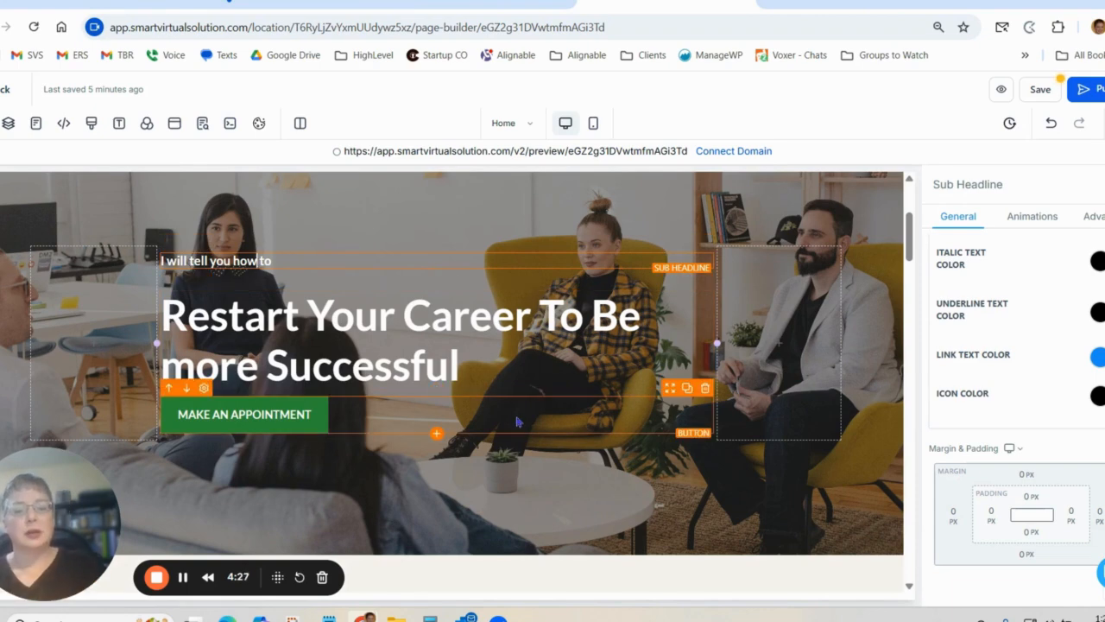
scroll(516, 422, down, 2)
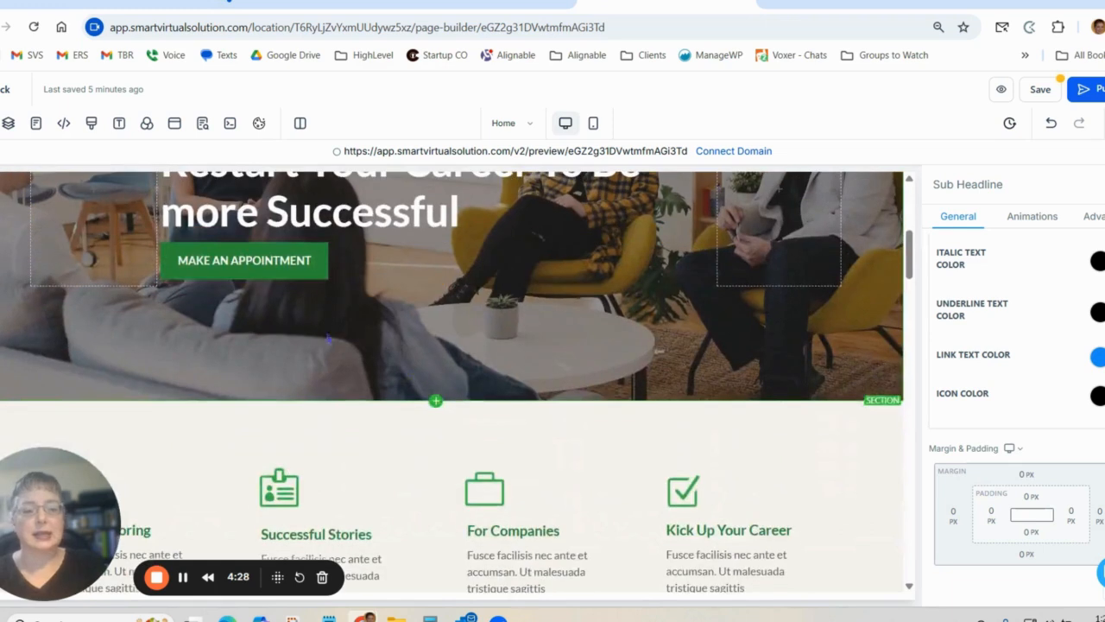
click(286, 271)
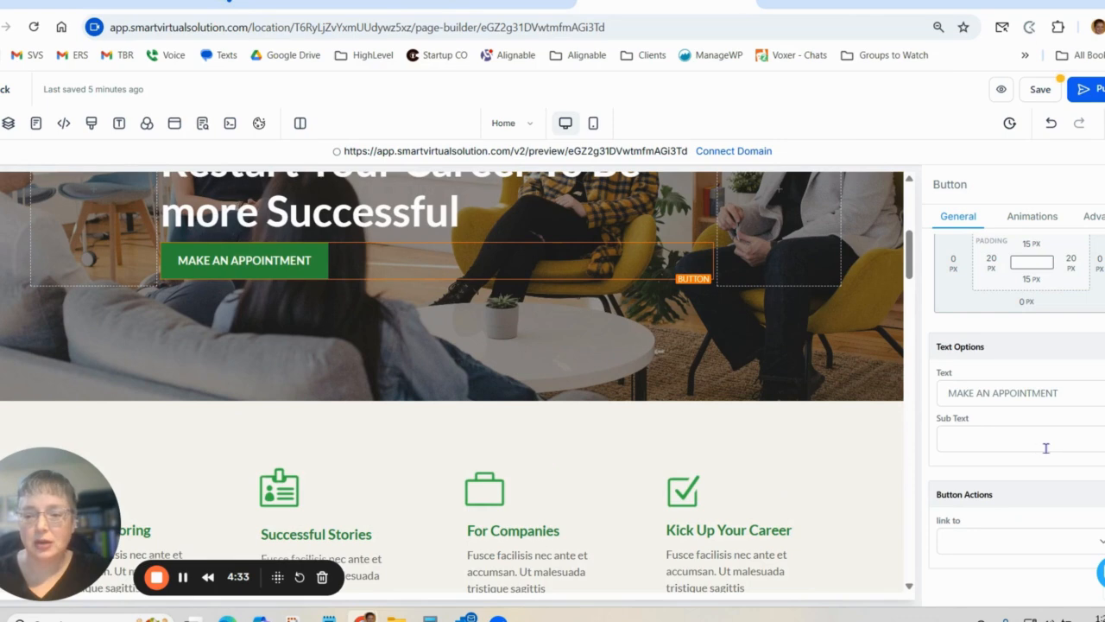
scroll(1048, 448, up, 2)
scroll(1048, 448, up, 6)
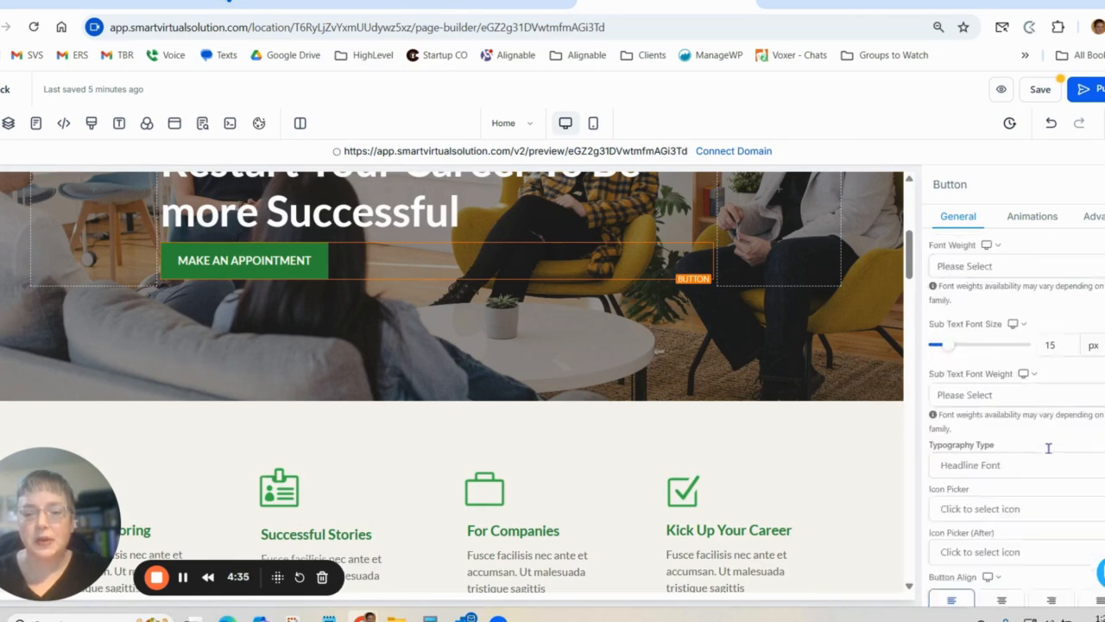
scroll(1046, 447, down, 3)
scroll(1036, 389, up, 3)
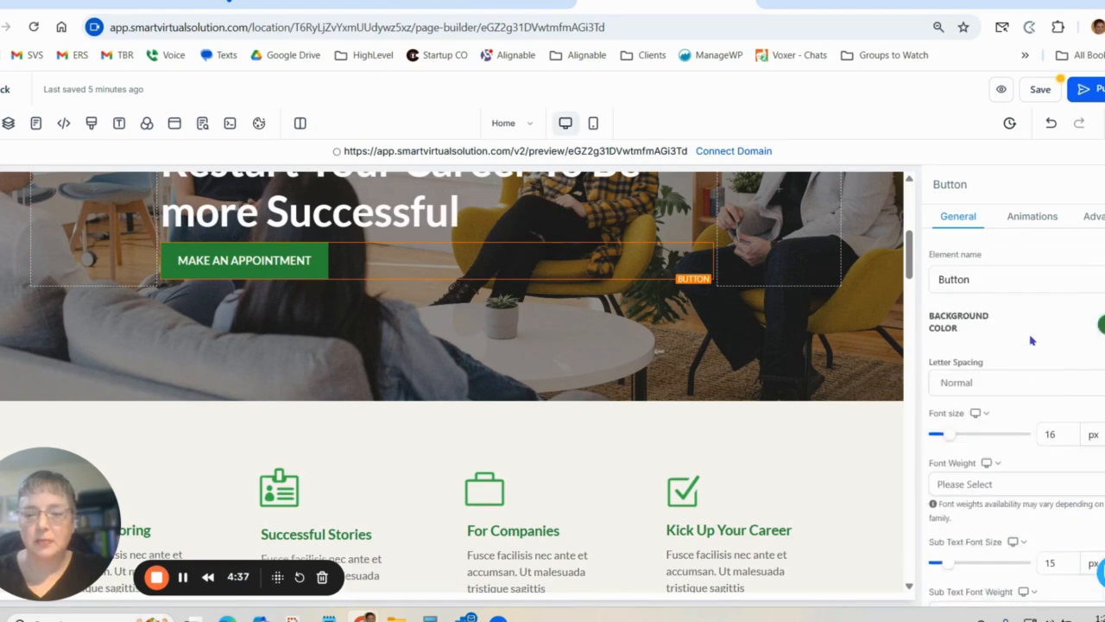
scroll(1002, 345, down, 6)
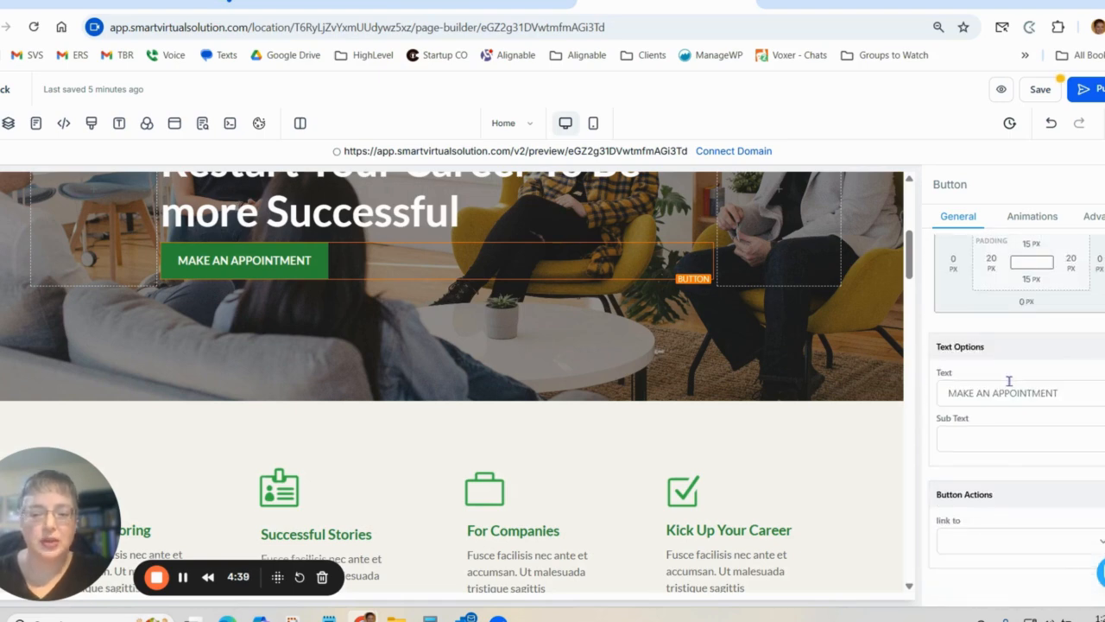
scroll(1008, 380, up, 5)
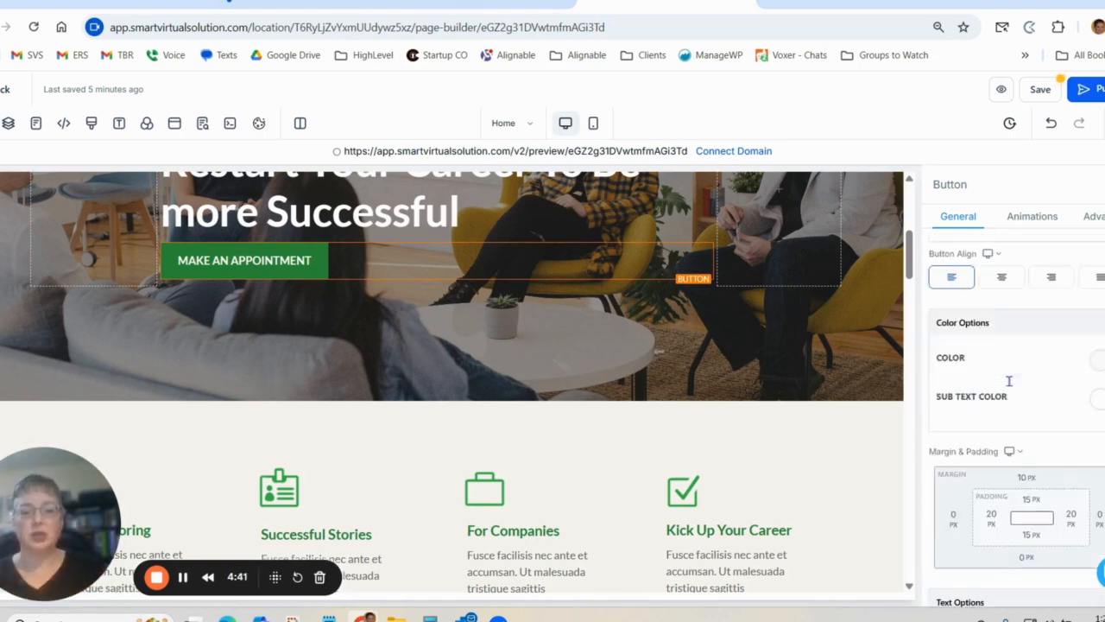
scroll(1009, 380, up, 4)
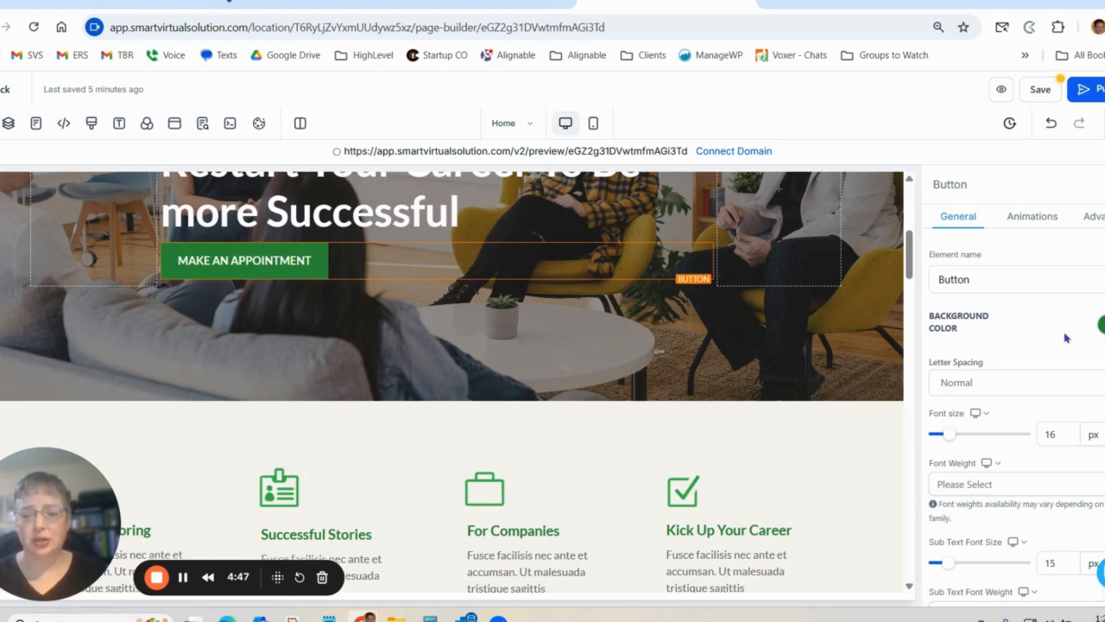
scroll(1019, 319, down, 2)
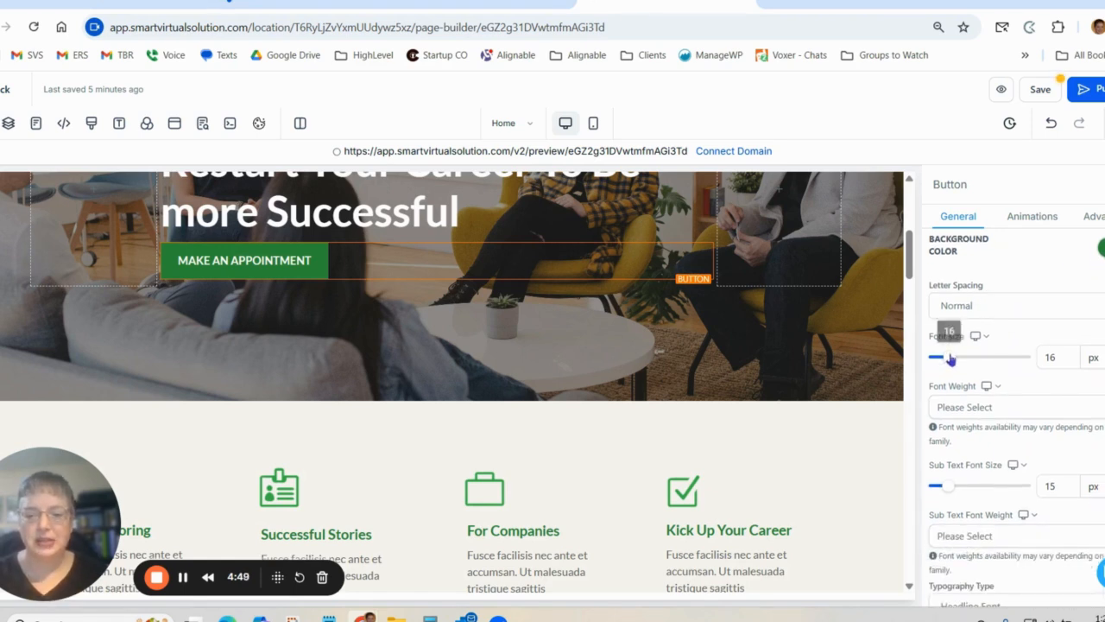
scroll(979, 363, down, 5)
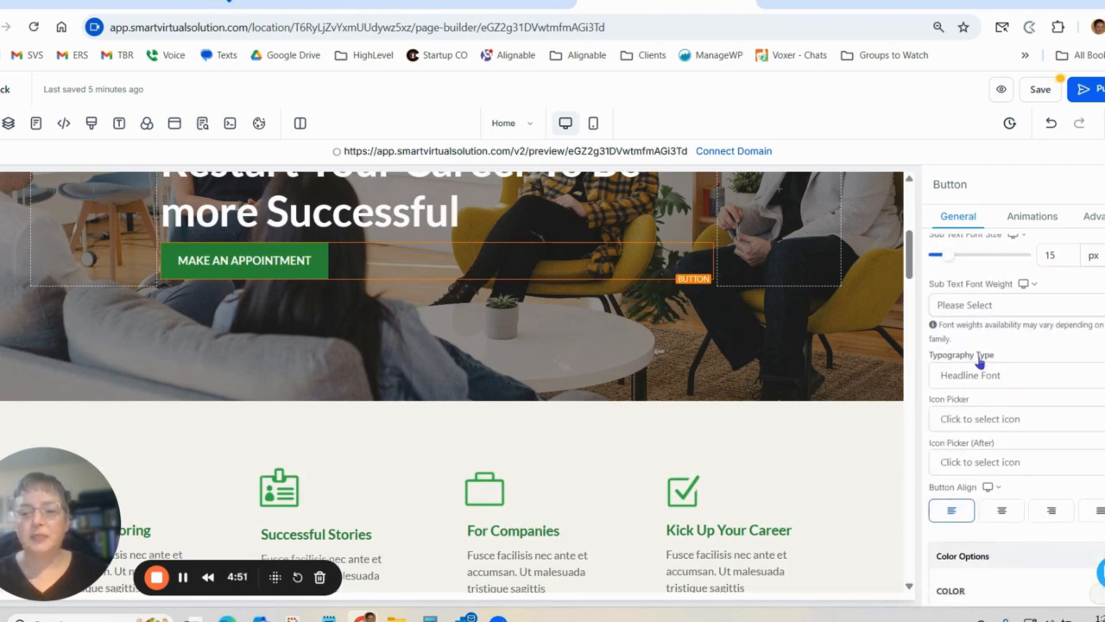
Try right alignment for the hero section's MAKE AN APPOINTMENT button, and return it to left alignment.
scroll(1014, 412, down, 6)
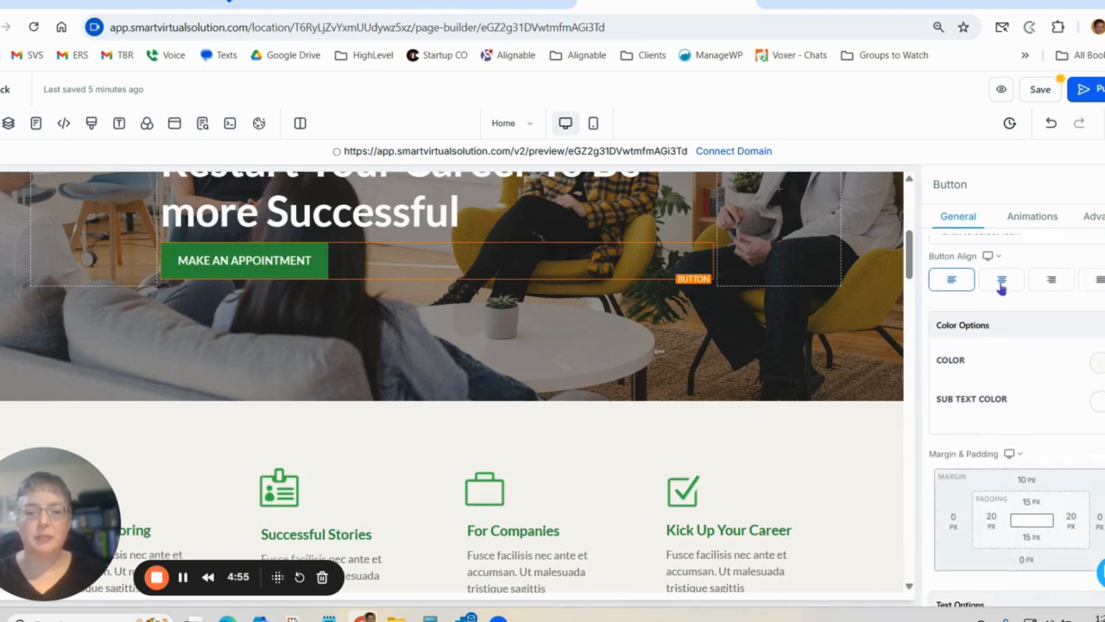
click(1053, 289)
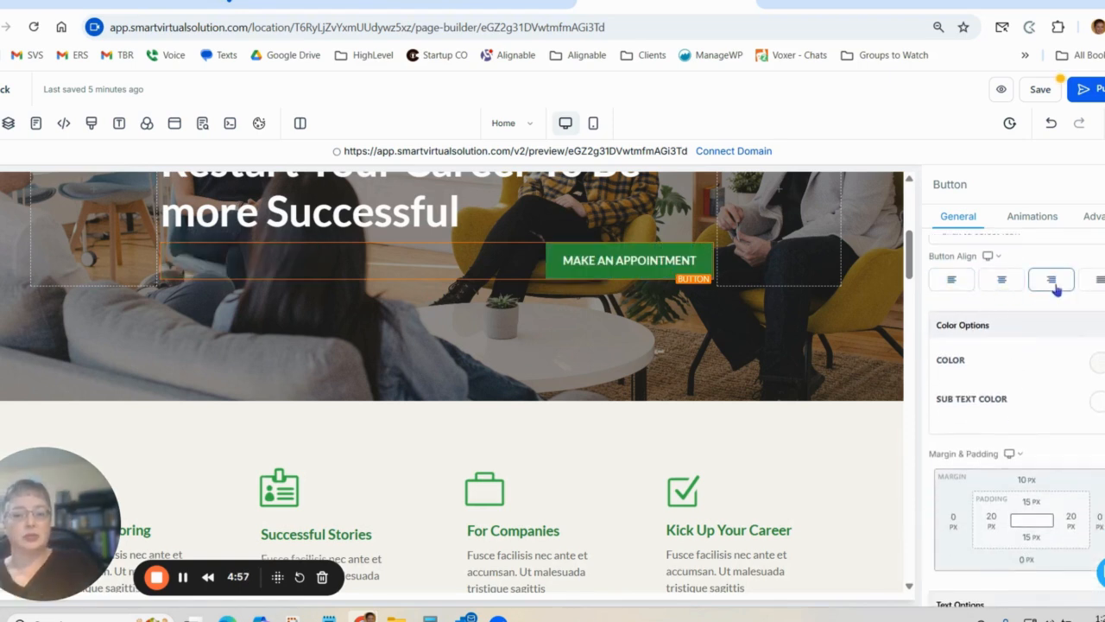
click(953, 281)
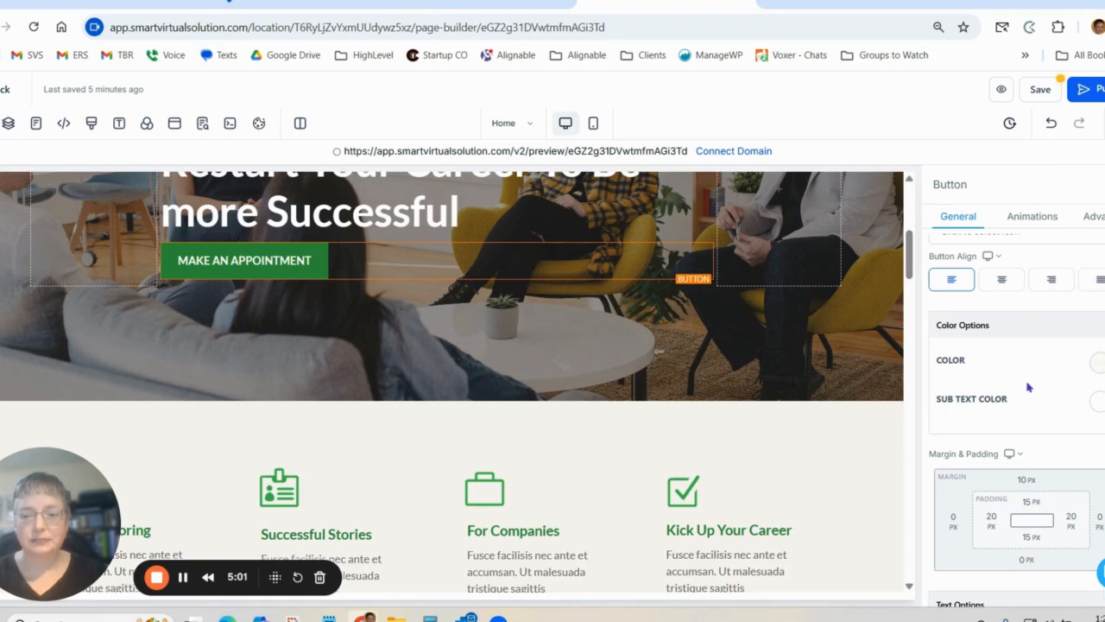
Try a top padding of 20 px on the hero button, and set it back to 15 px.
scroll(1023, 375, down, 1)
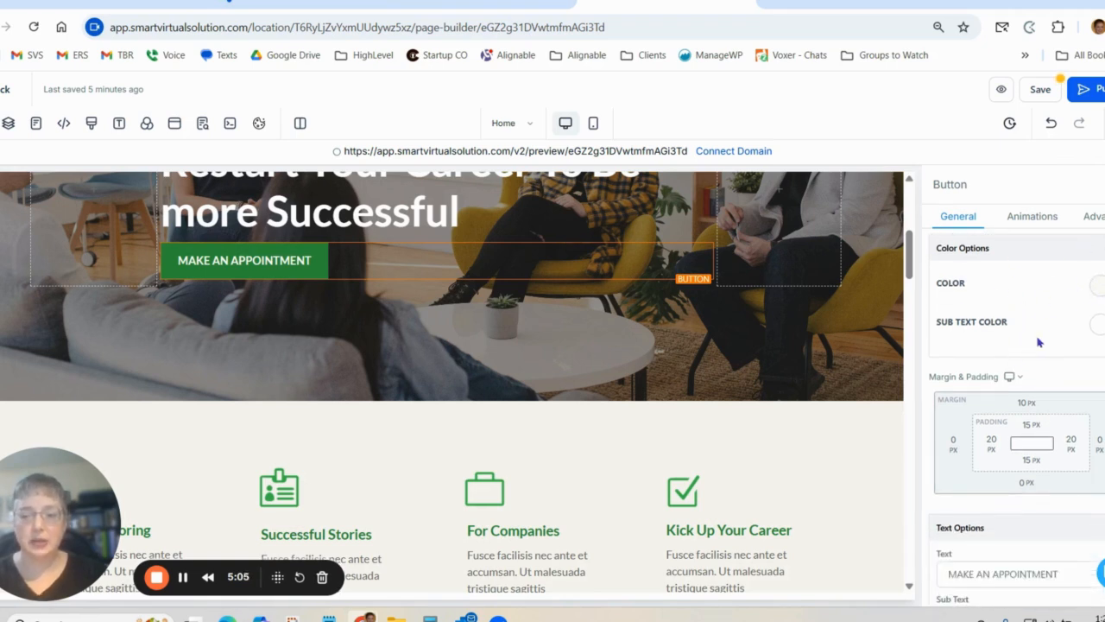
scroll(1036, 341, down, 2)
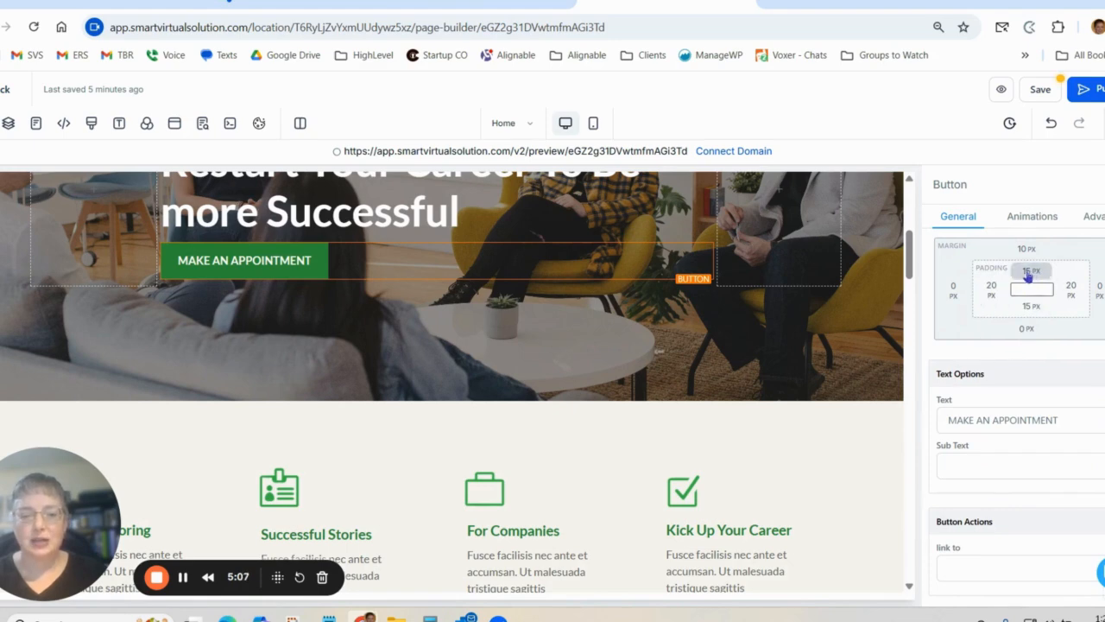
click(1027, 273)
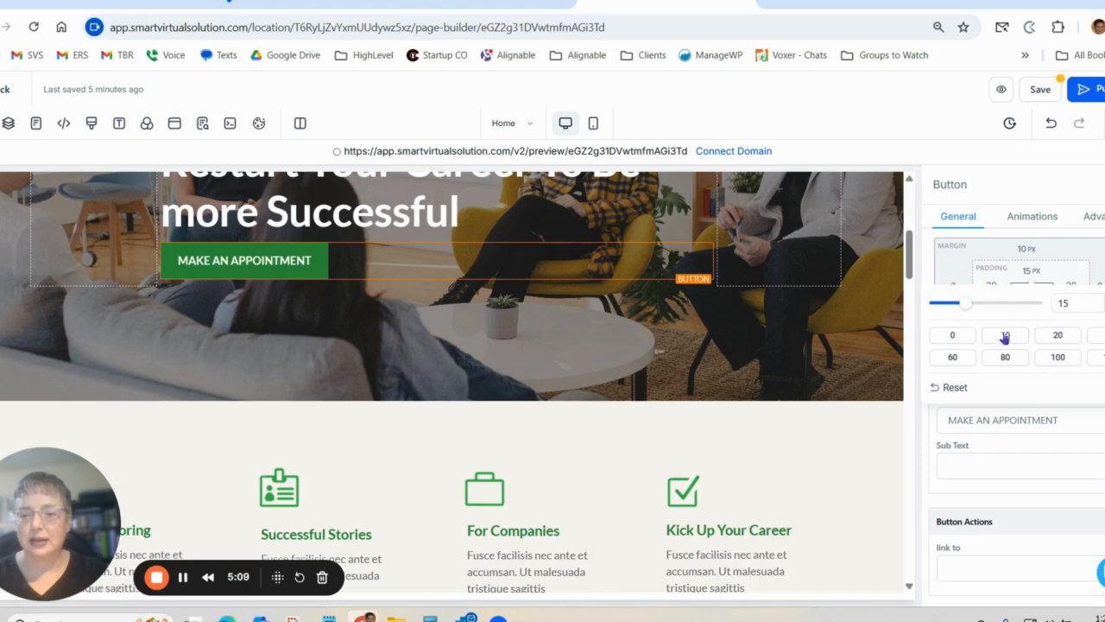
click(1058, 336)
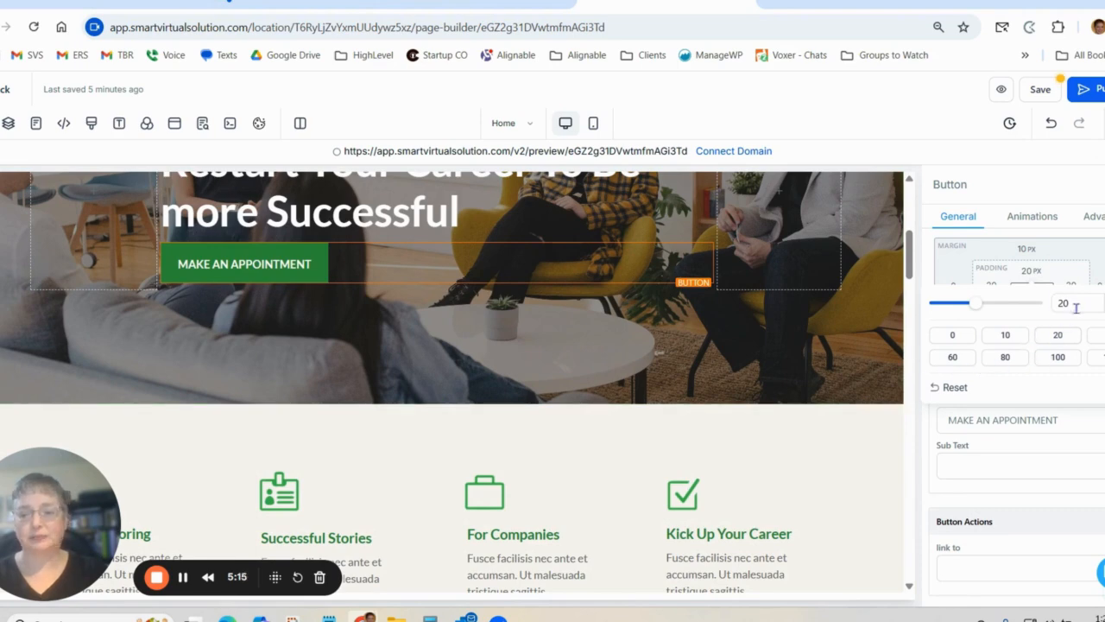
drag(1076, 308, 1039, 313)
key(BackSpace)
text(15)
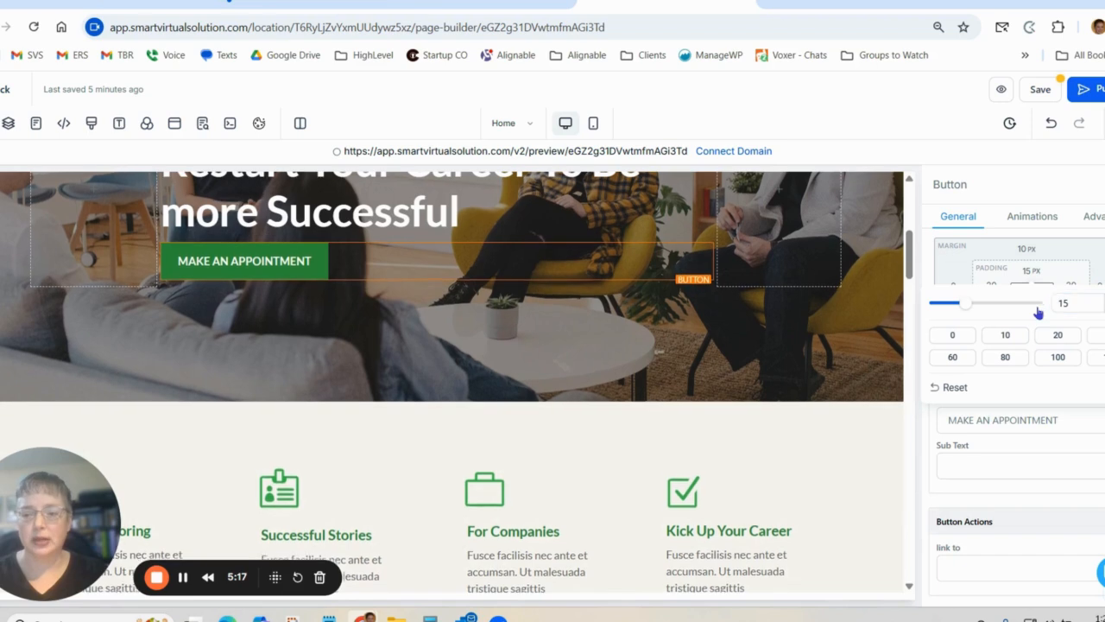
click(1028, 255)
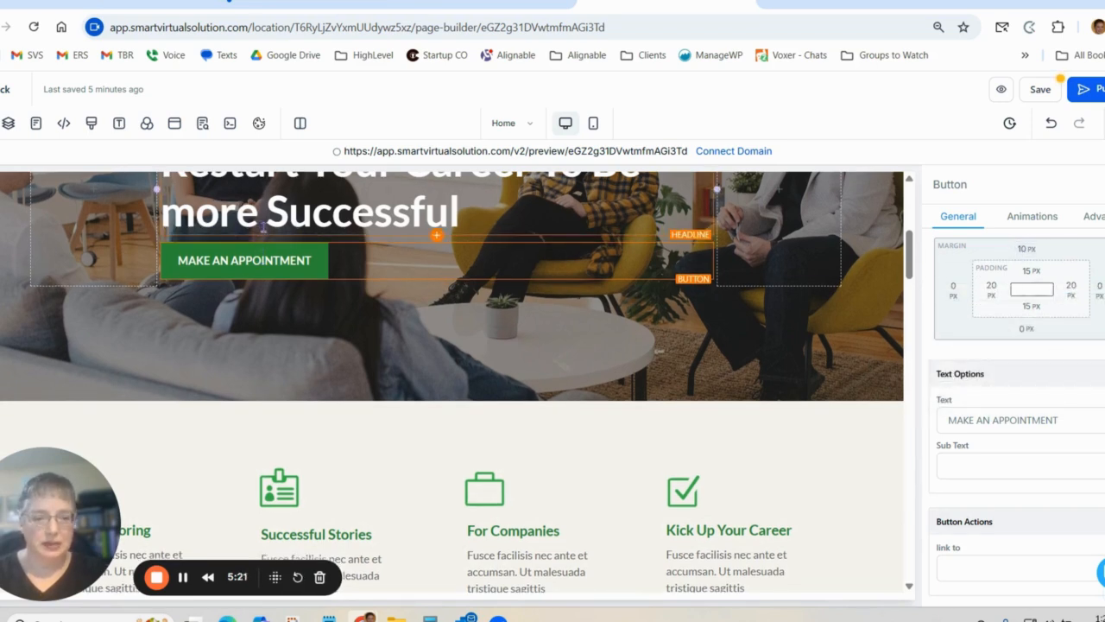
Try a 40 px top margin on the hero button, and settle on 20 px.
click(1020, 250)
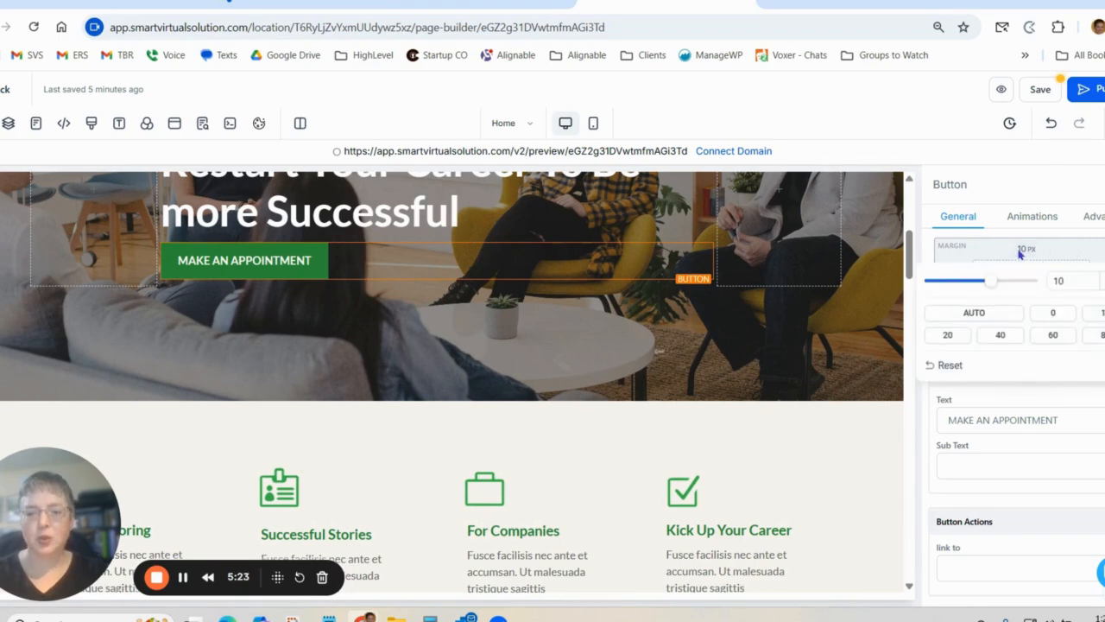
click(999, 337)
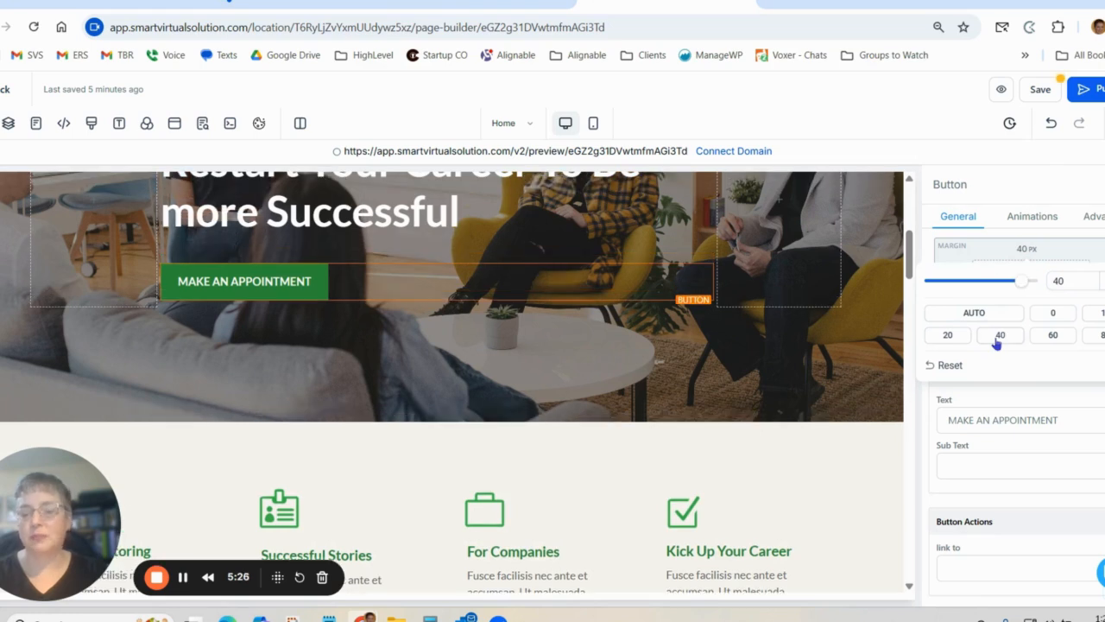
click(948, 337)
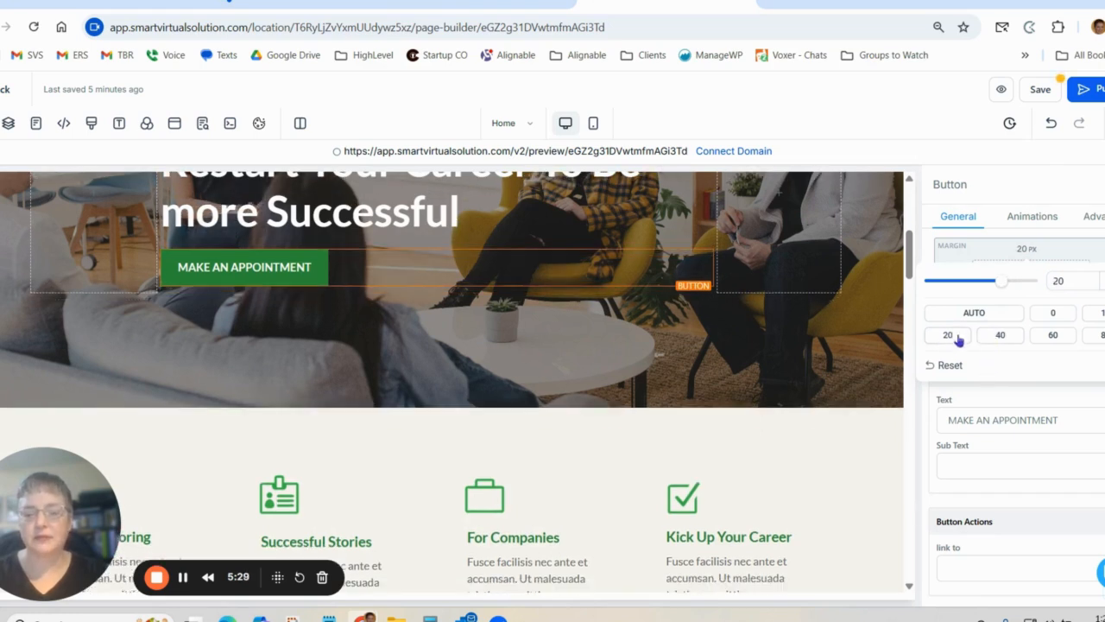
click(1051, 399)
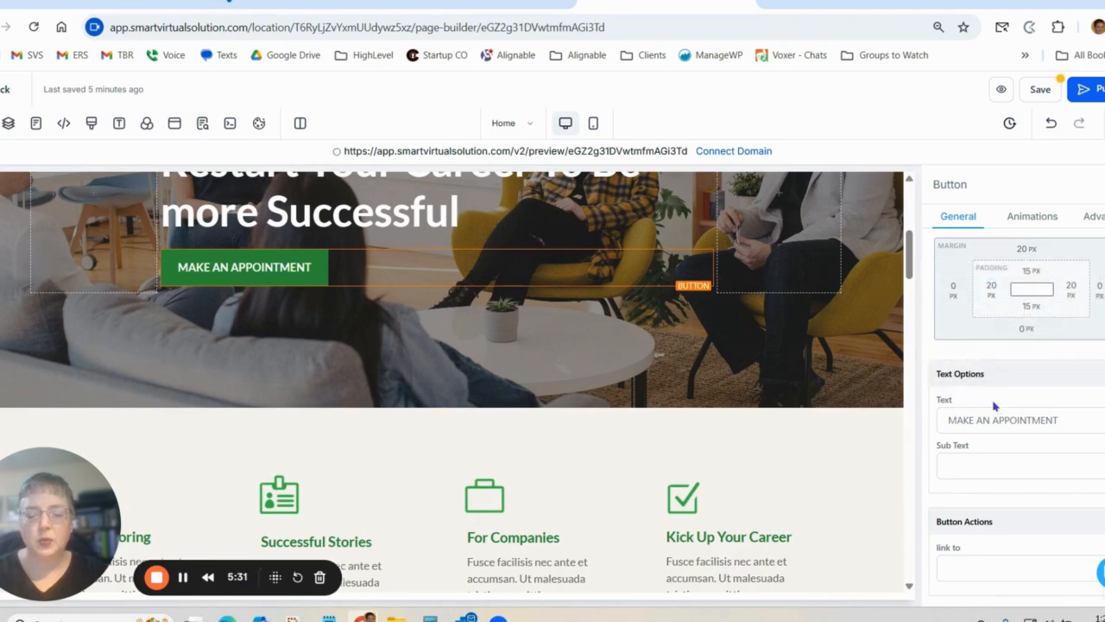
Change the hero button's text to "Meet with me".
scroll(993, 415, down, 1)
click(963, 399)
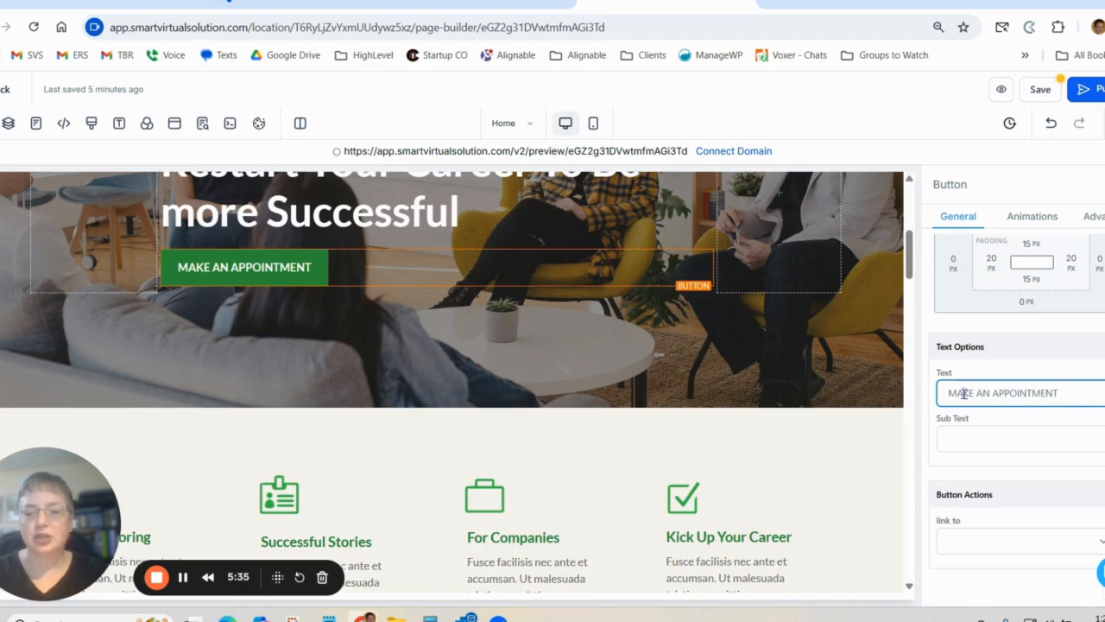
drag(1087, 393, 941, 395)
text(Meet with me)
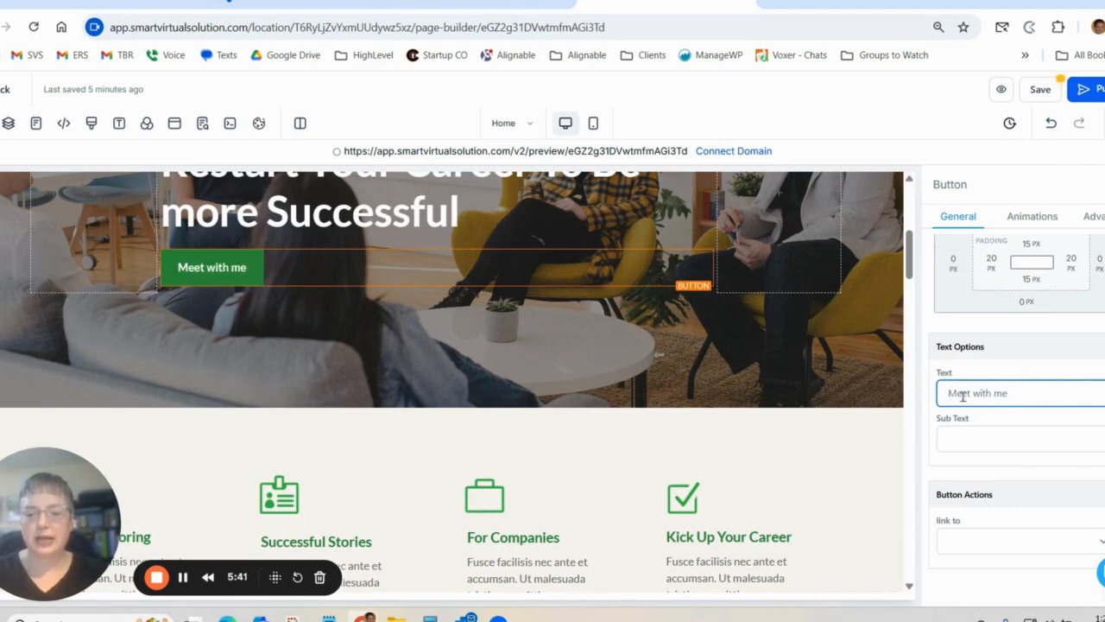
Look at the hero button's sub text suggestions and its available link actions without choosing any.
click(982, 437)
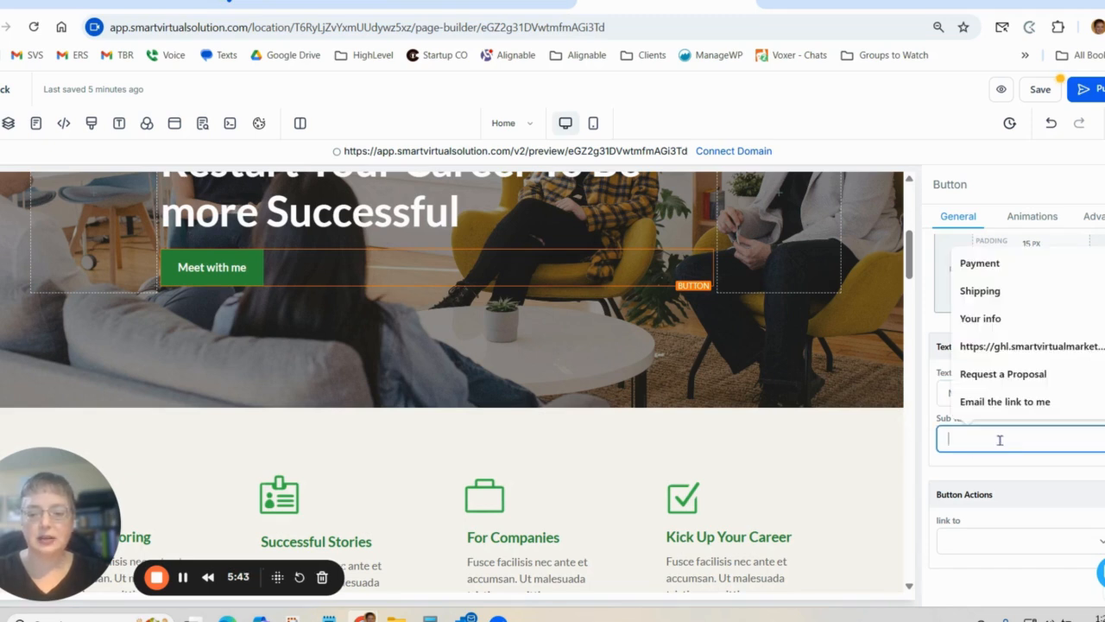
click(1025, 477)
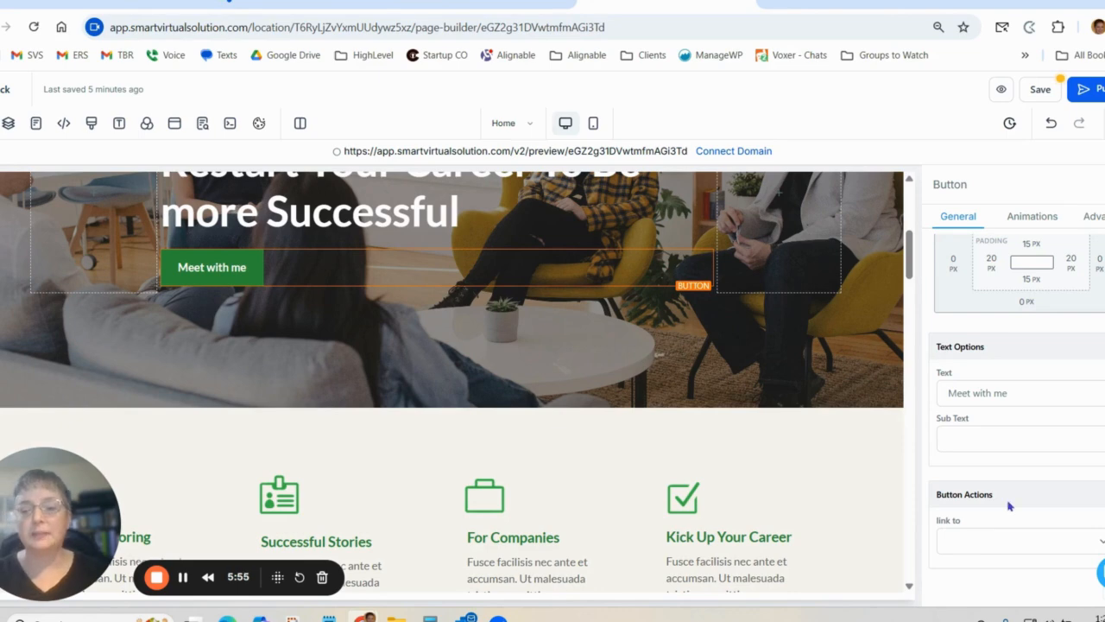
click(1004, 546)
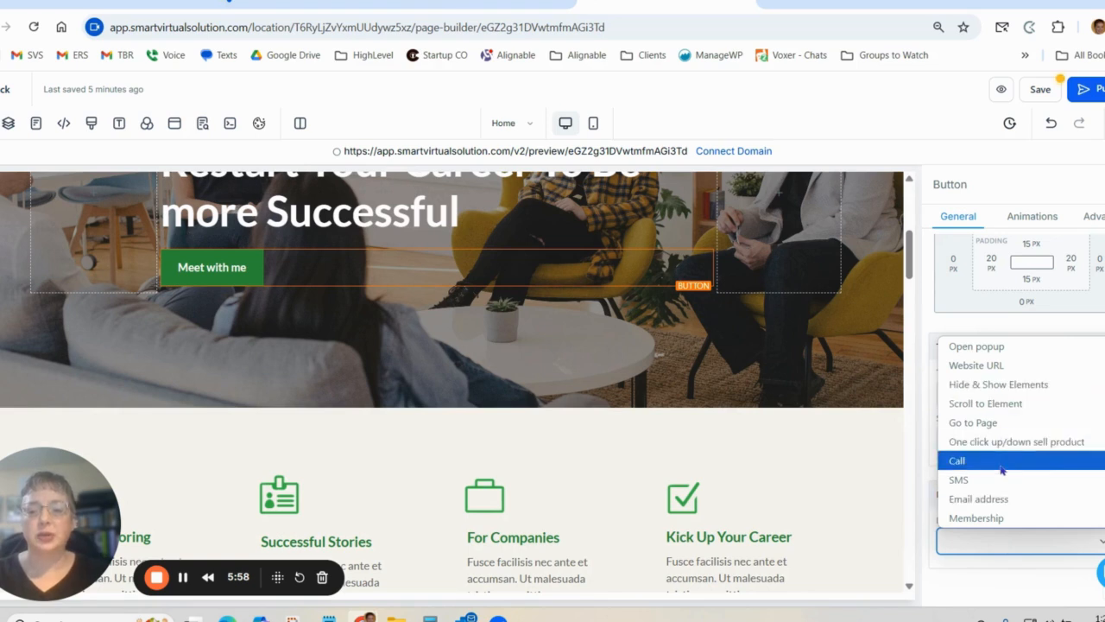
click(1016, 551)
Review the rest of the Home page from the feature columns through the pricing table and testimonials to the footer, and return to the header.
scroll(740, 453, down, 2)
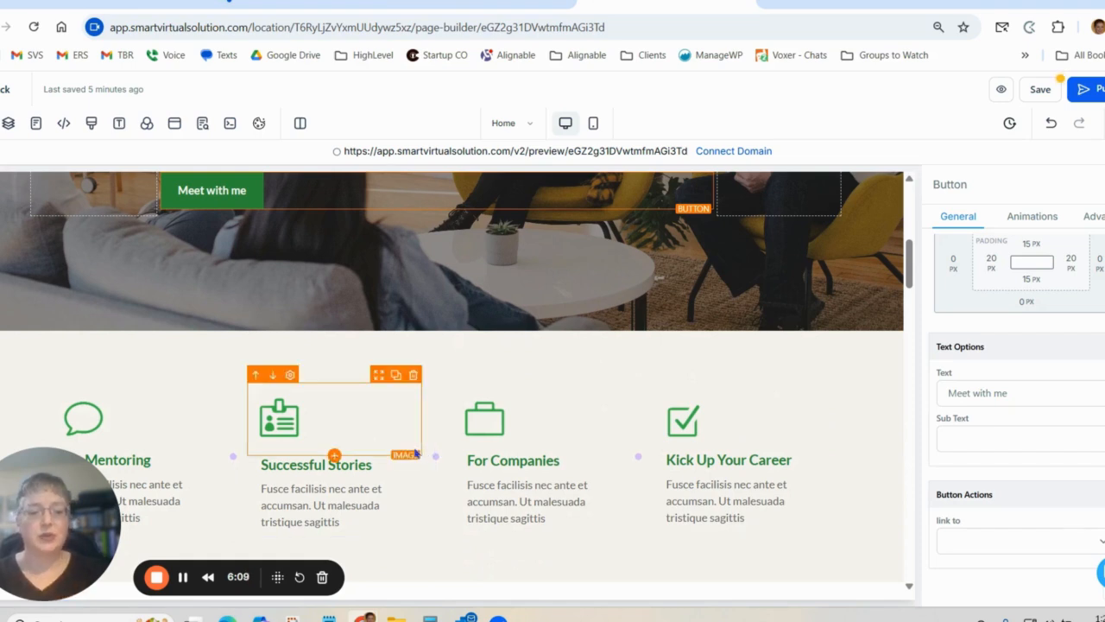
scroll(648, 446, down, 7)
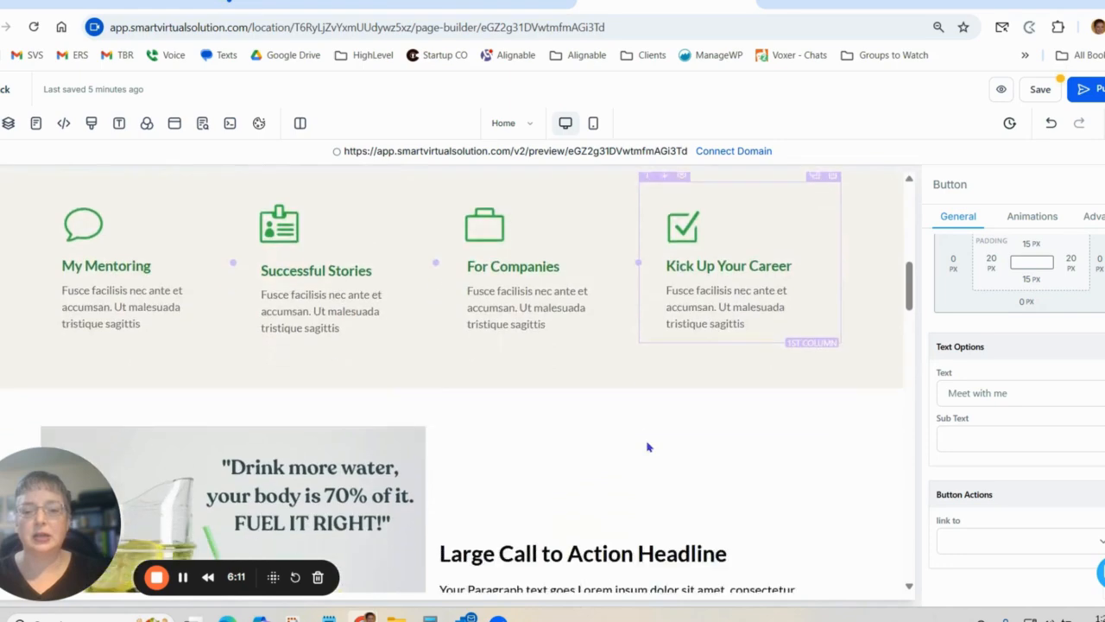
scroll(649, 447, down, 10)
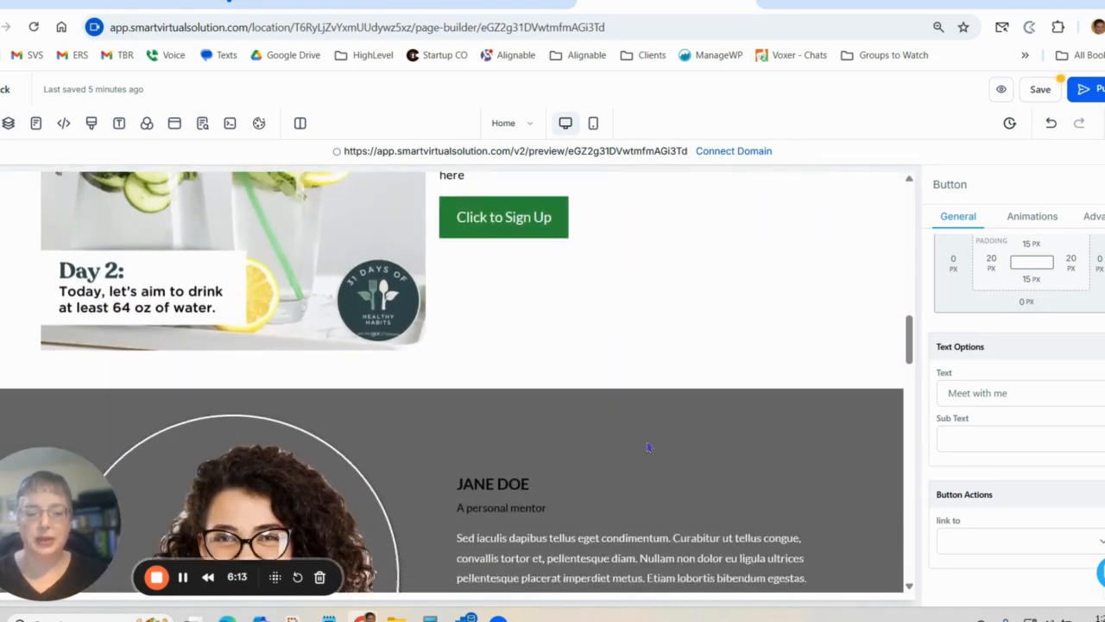
scroll(700, 373, down, 7)
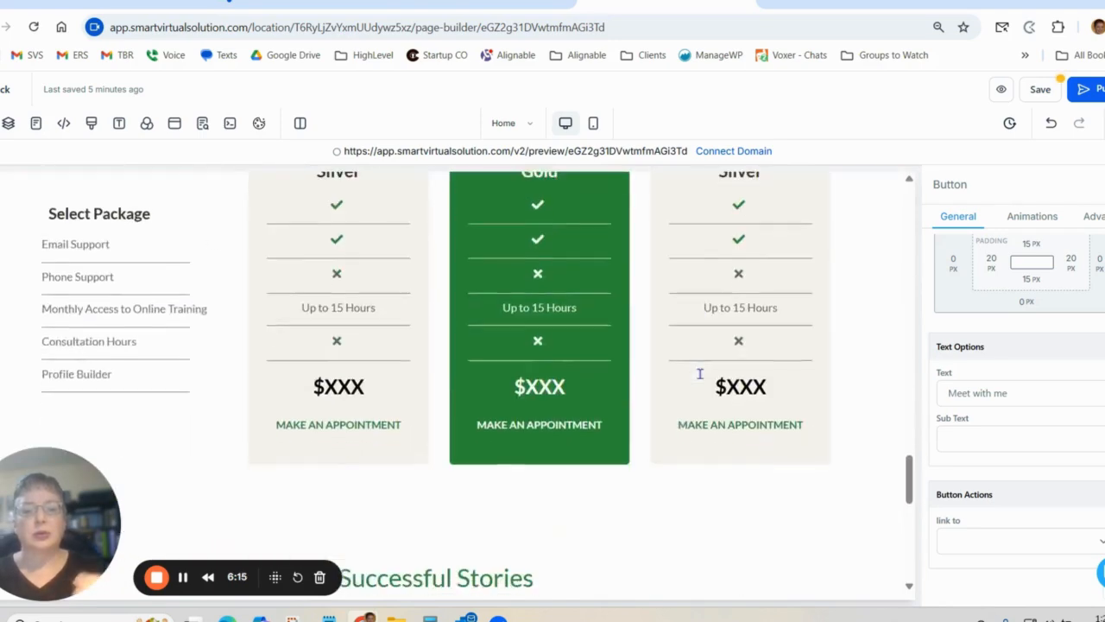
scroll(670, 452, up, 2)
scroll(671, 452, down, 3)
scroll(672, 452, down, 3)
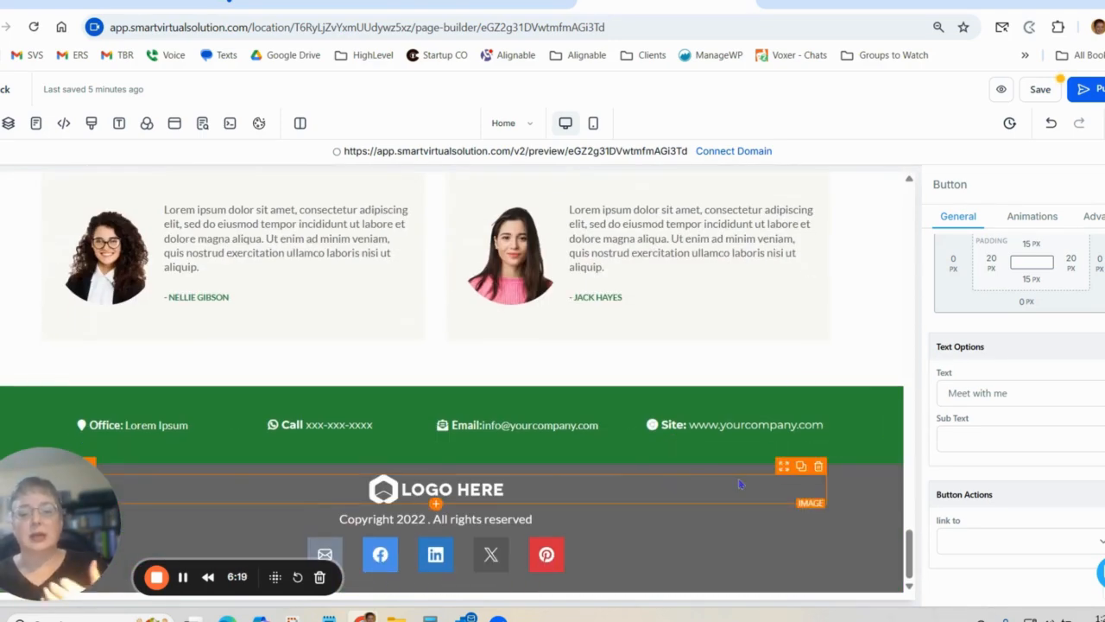
scroll(739, 484, up, 20)
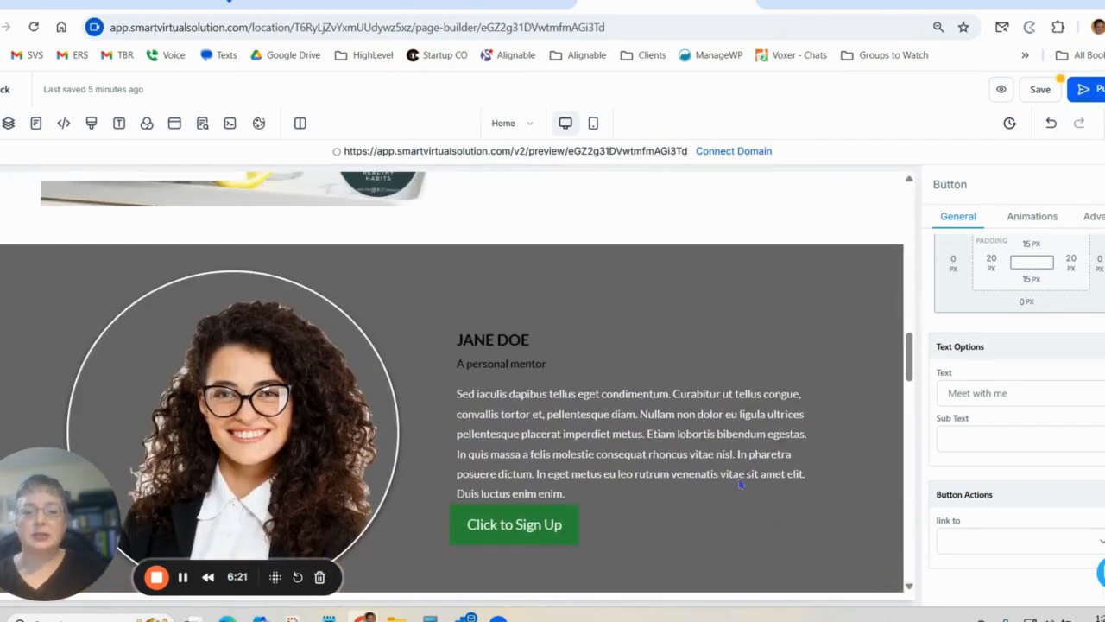
scroll(739, 484, up, 5)
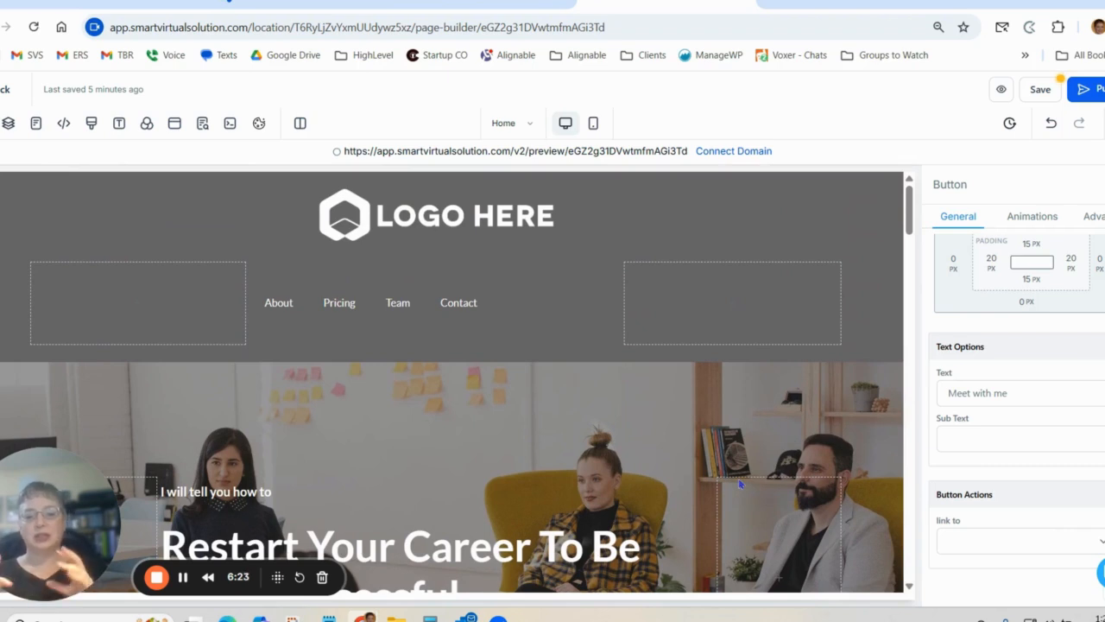